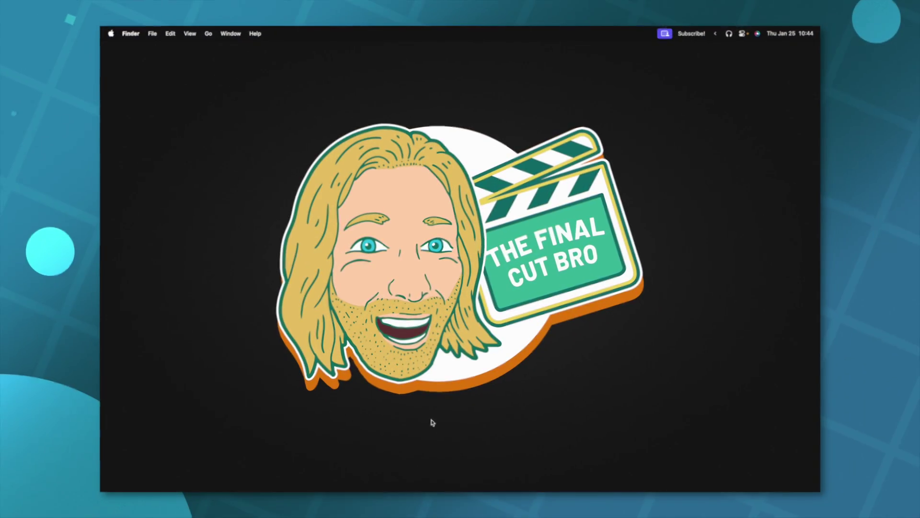
- Launch Motion and import the 18.mov waterfall clip from 2. Footage as a new project
click(419, 484)
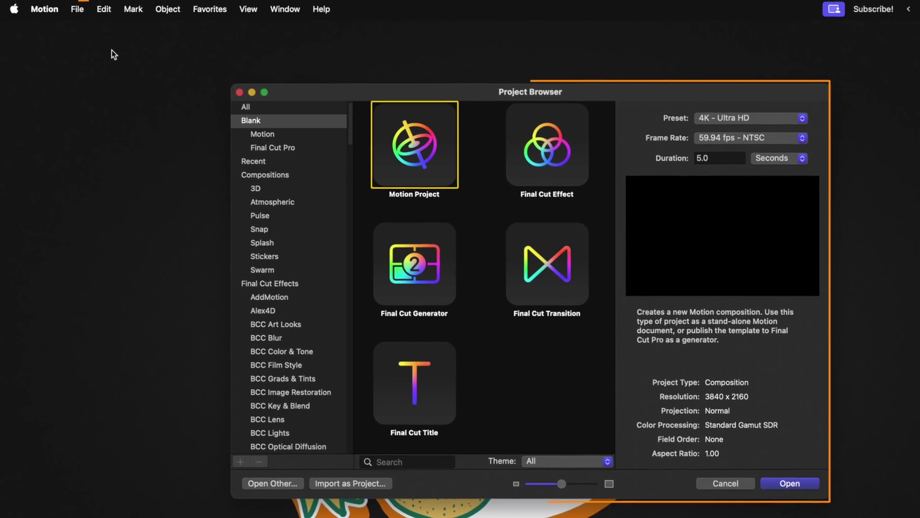
click(115, 25)
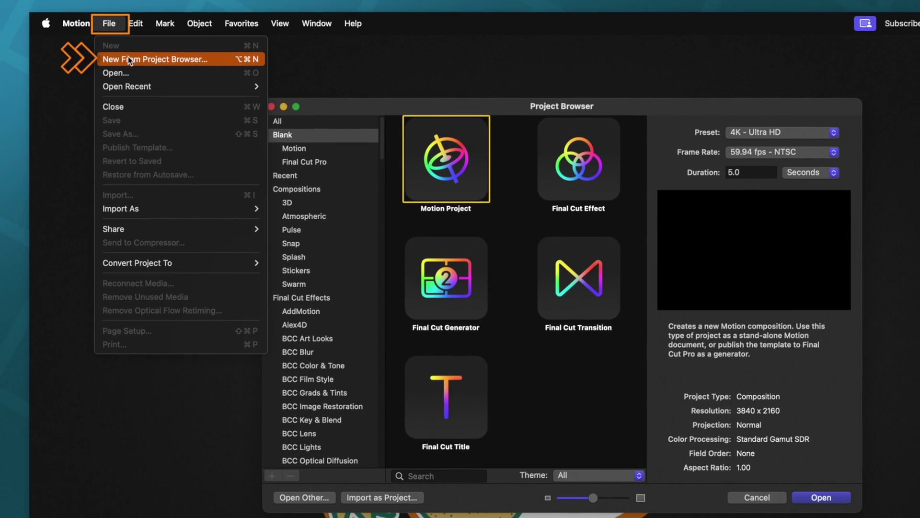
click(128, 56)
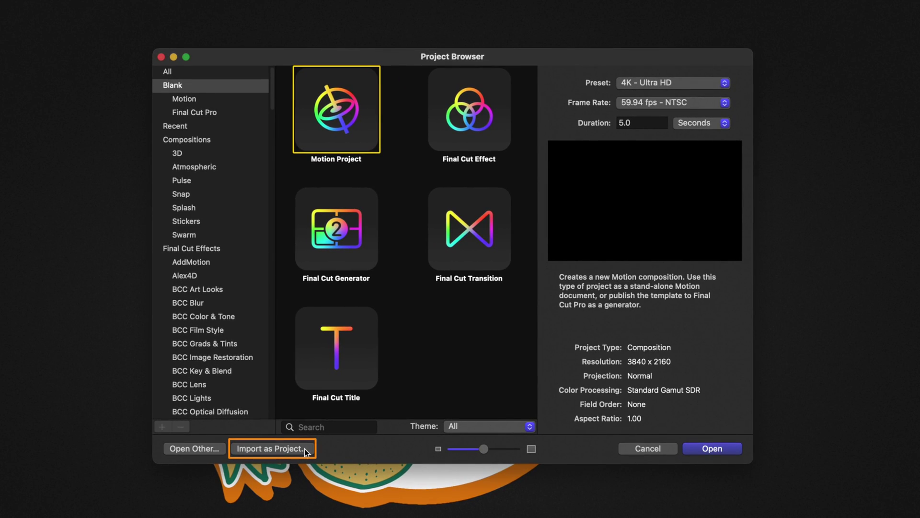
click(303, 449)
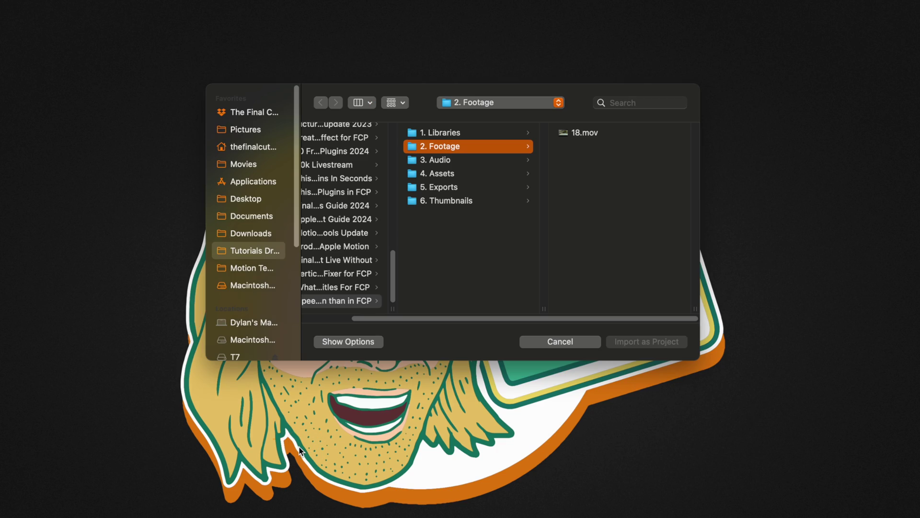
click(594, 131)
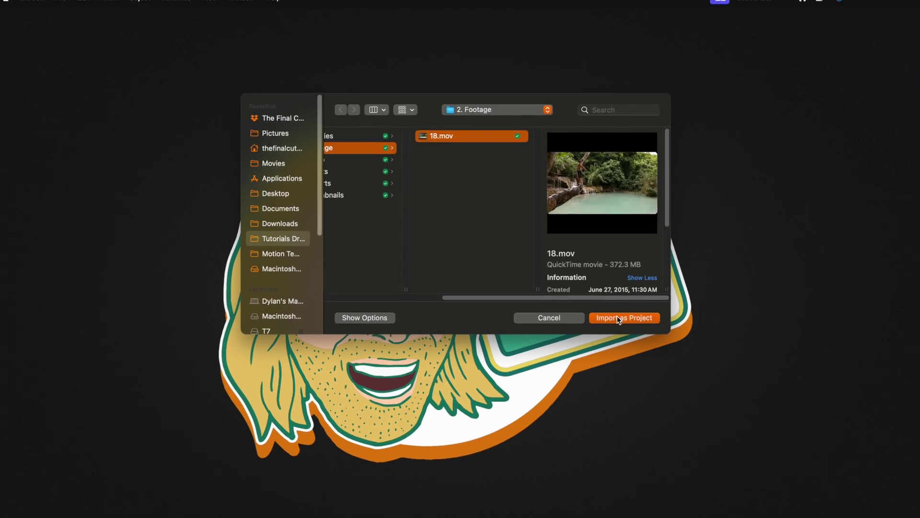
click(618, 318)
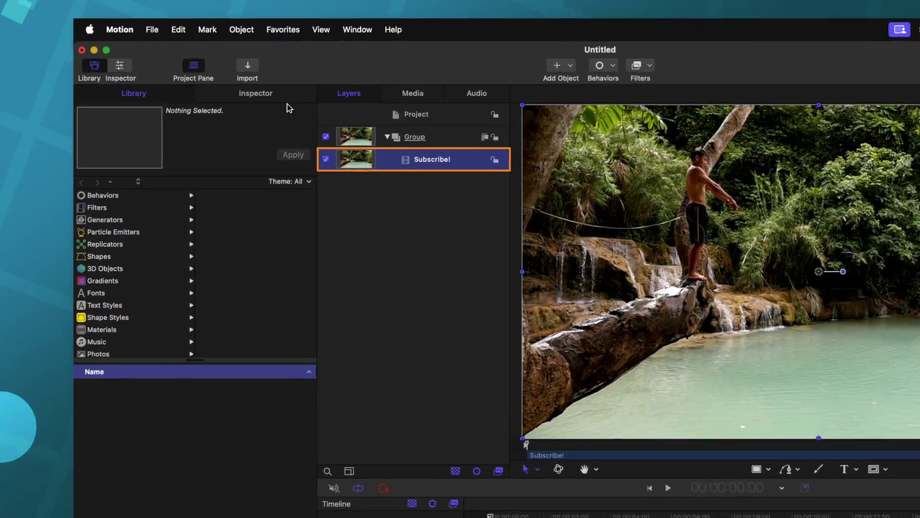
- Show the Subscribe! clip's Timing settings in the Inspector's Properties tab
click(259, 89)
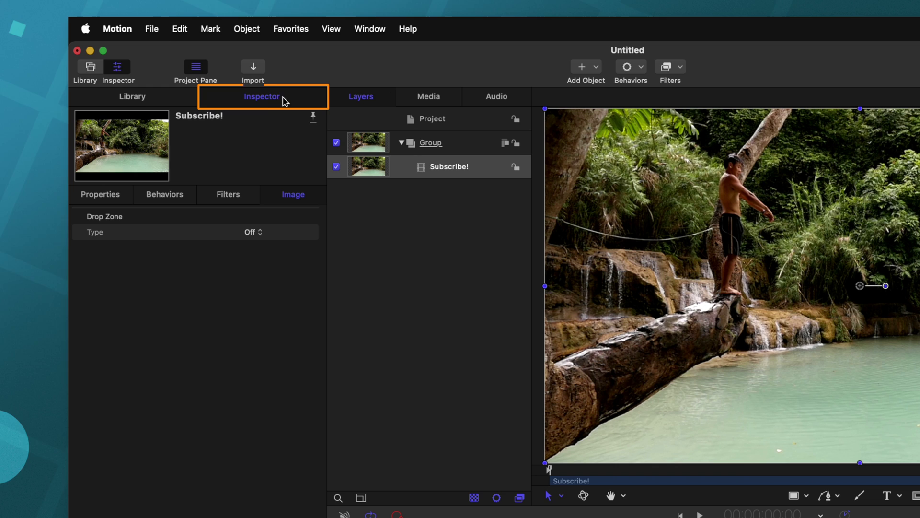
click(127, 195)
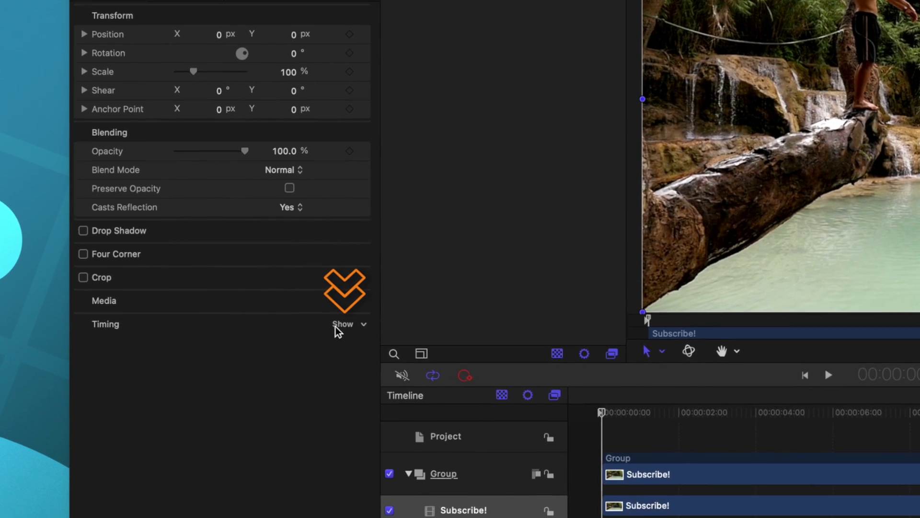
click(334, 374)
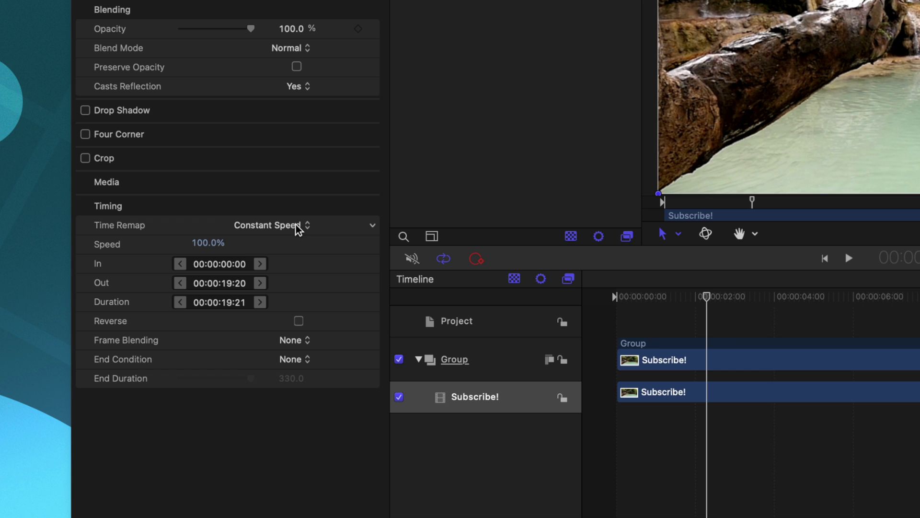
- Set Time Remap to Variable Speed and display the Retime Value curve in the keyframe editor
click(300, 247)
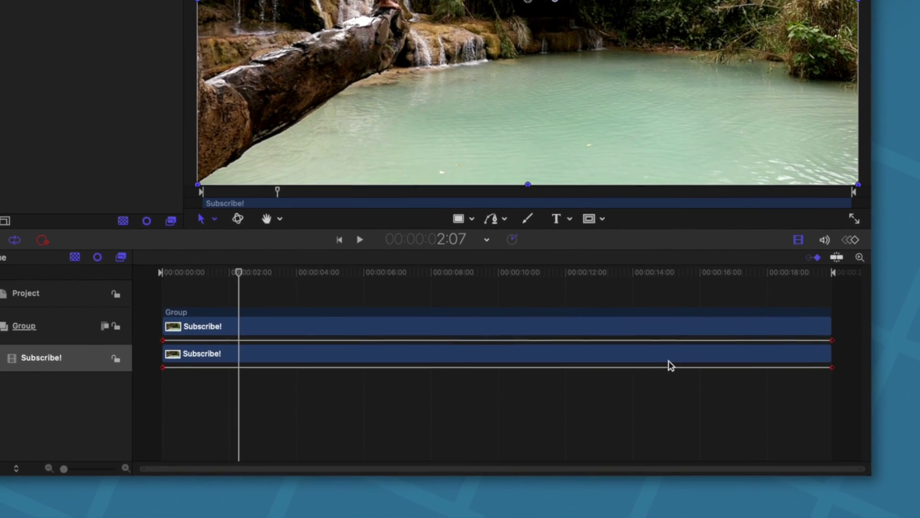
click(849, 236)
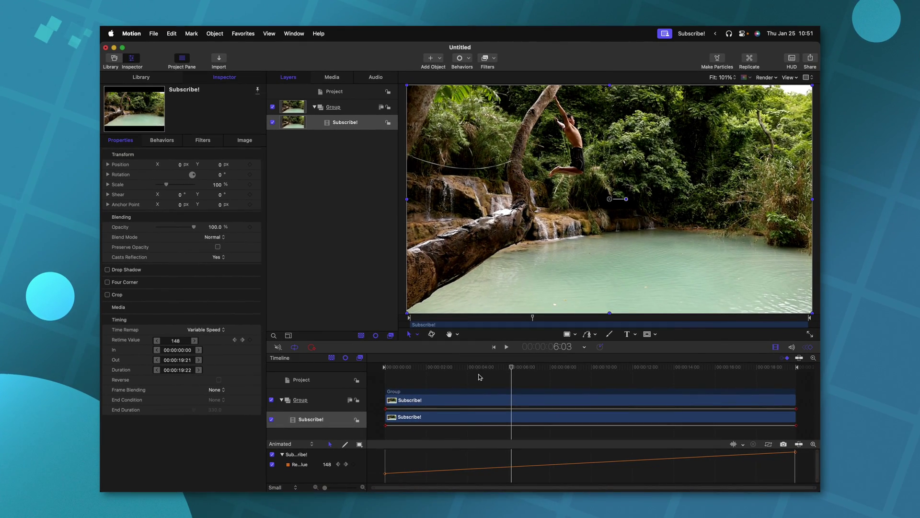
- Add a Retime Value keyframe near 6:05 and drag it earlier so the opening speeds up
drag(483, 366, 514, 368)
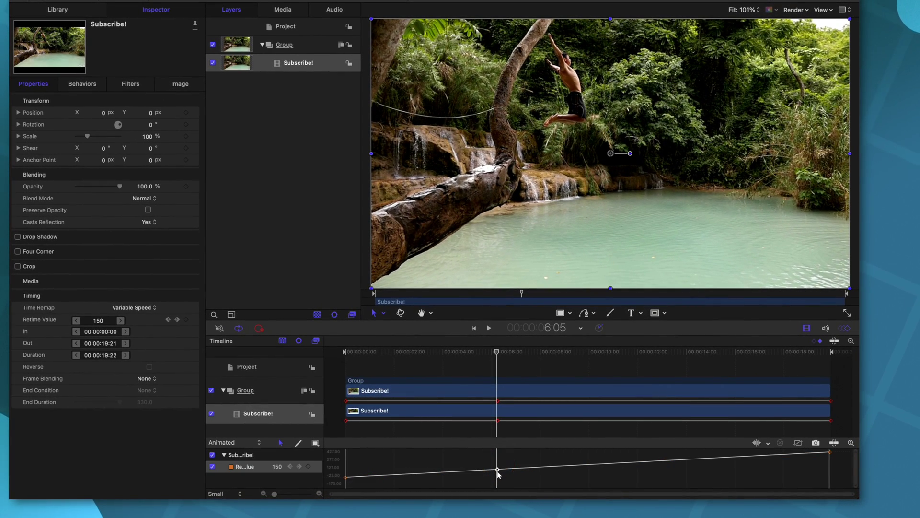
drag(497, 471, 386, 468)
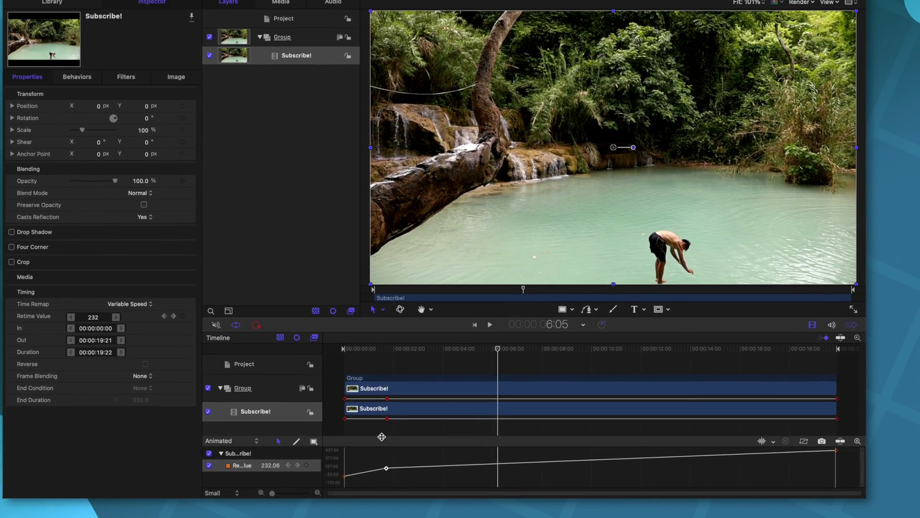
click(312, 330)
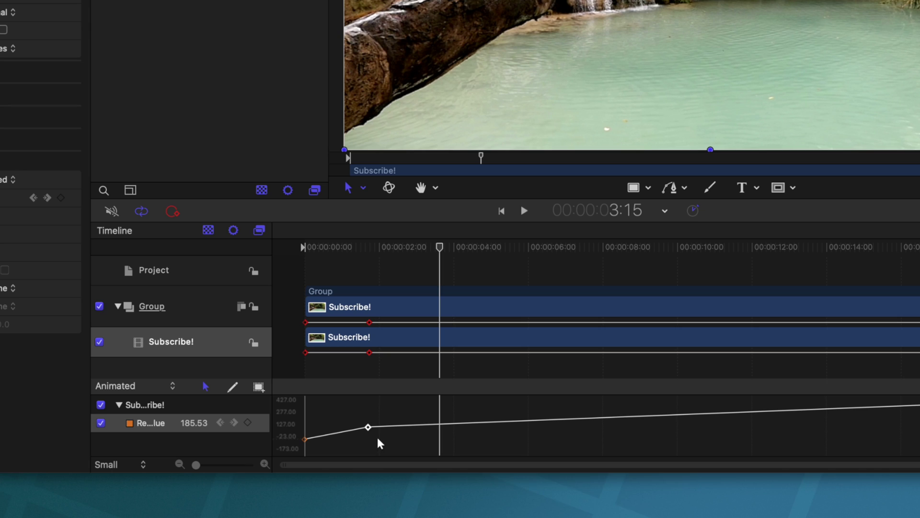
- Apply Ease Both to the early retime keyframe, preview playback, and reopen its interpolation options
right_click(367, 426)
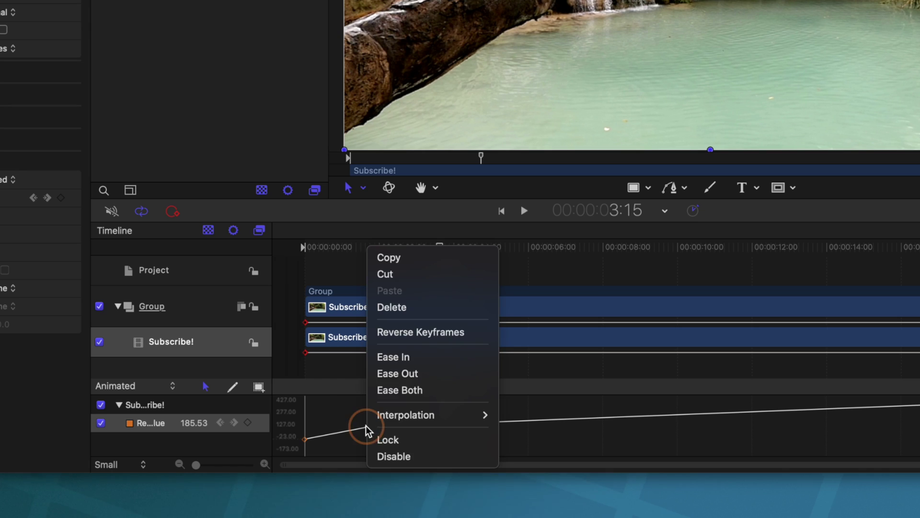
click(415, 386)
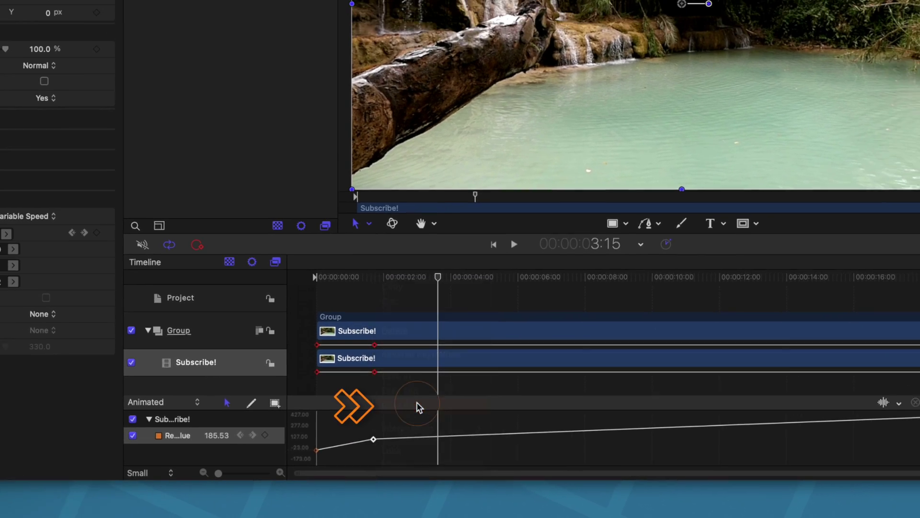
click(324, 246)
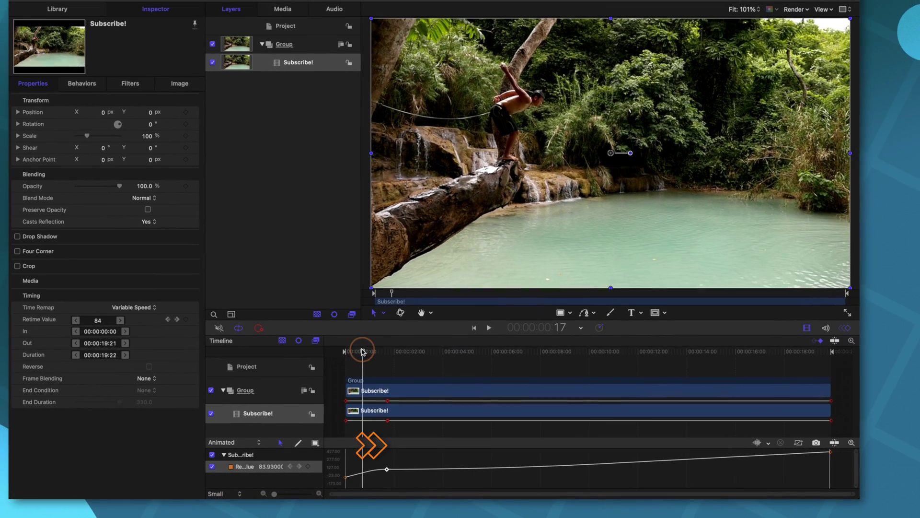
key(space)
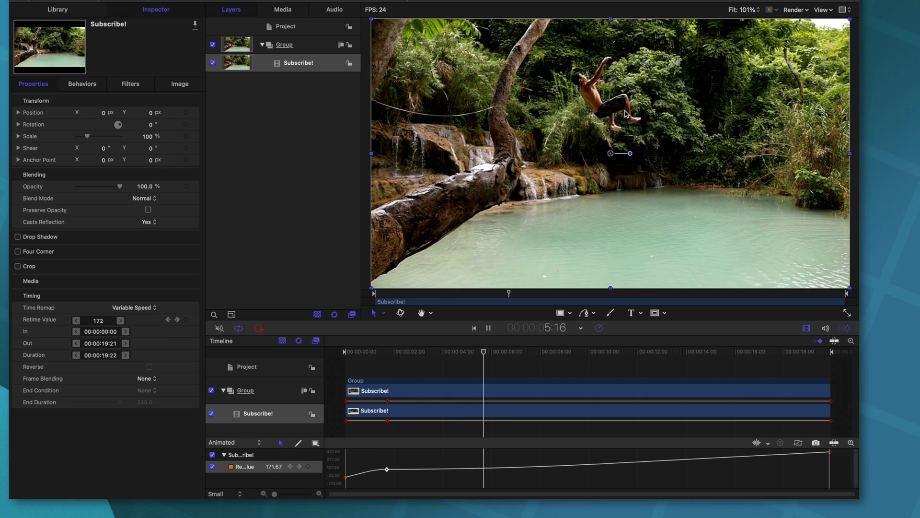
key(space)
right_click(387, 469)
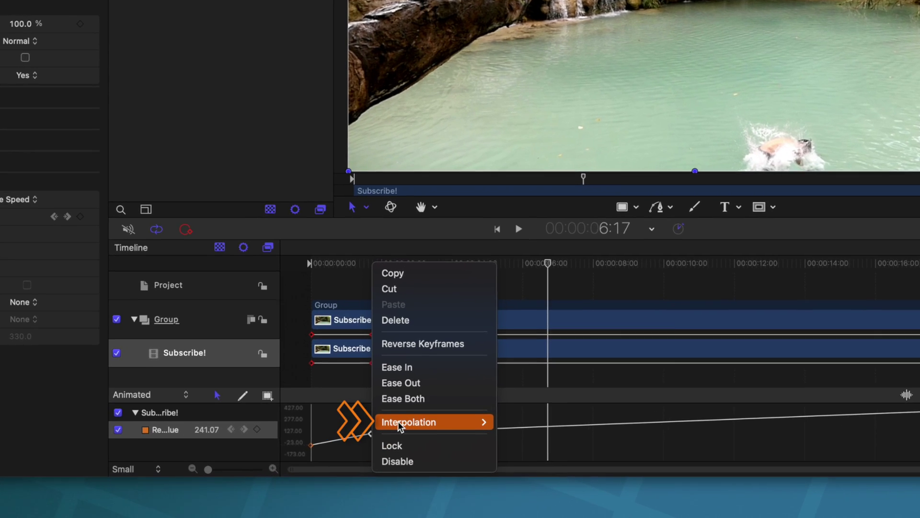
mouse_move(402, 448)
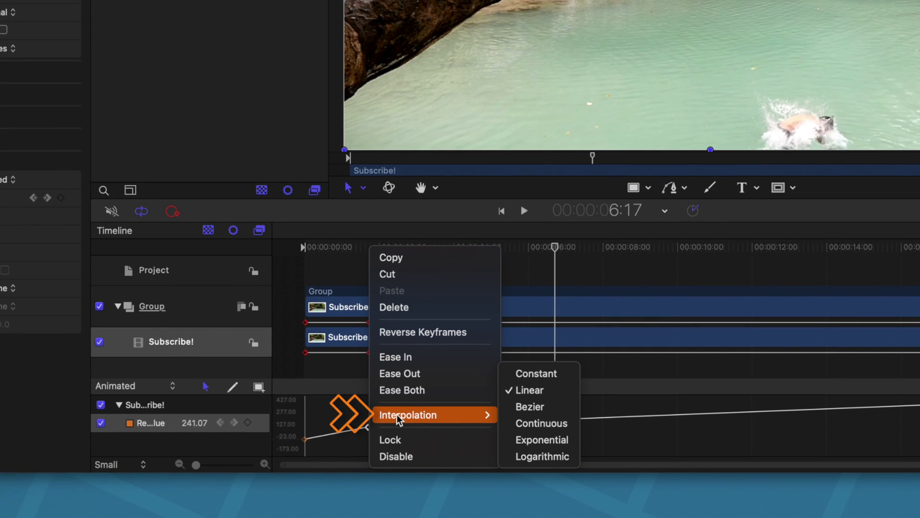
- Set the early retime keyframe to Bezier interpolation and preview the smoother speed ramp
click(545, 410)
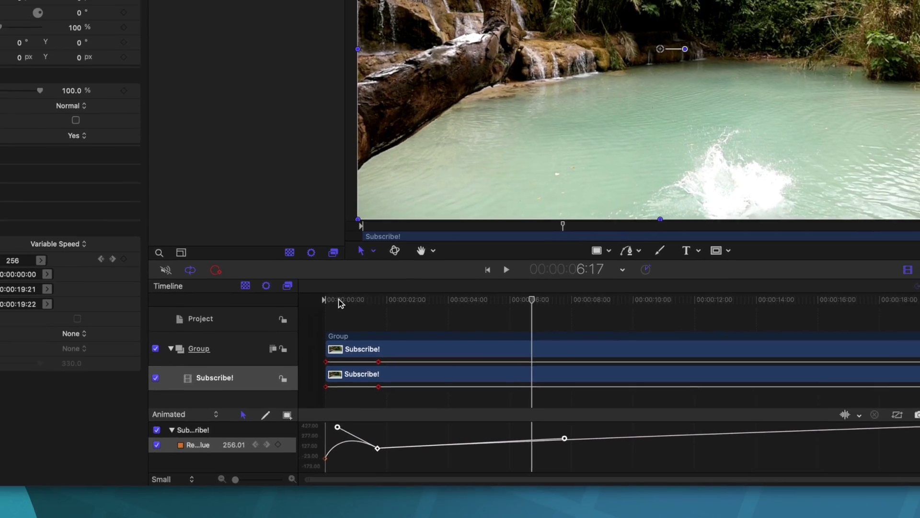
key(Home)
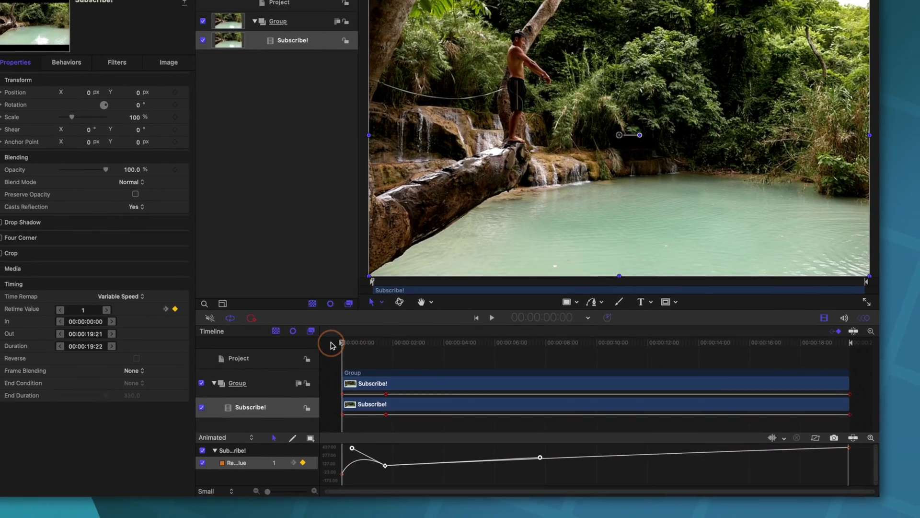
key(space)
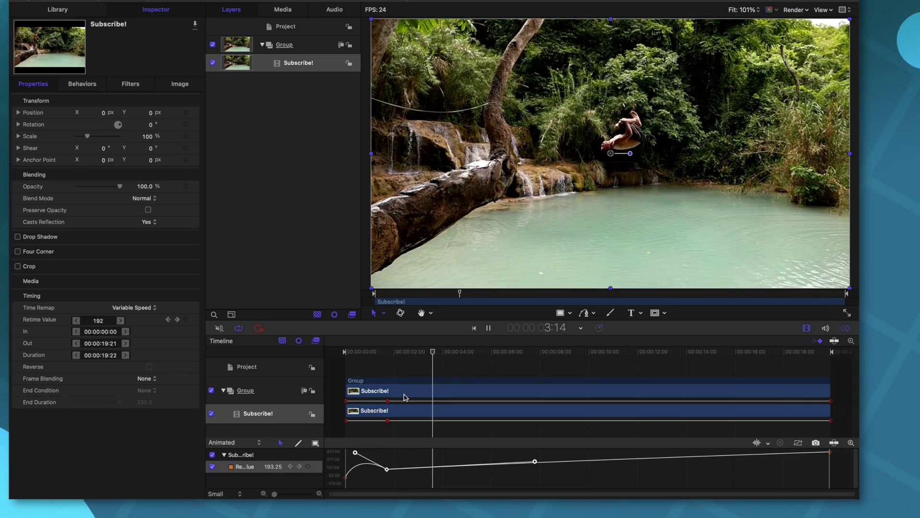
click(387, 468)
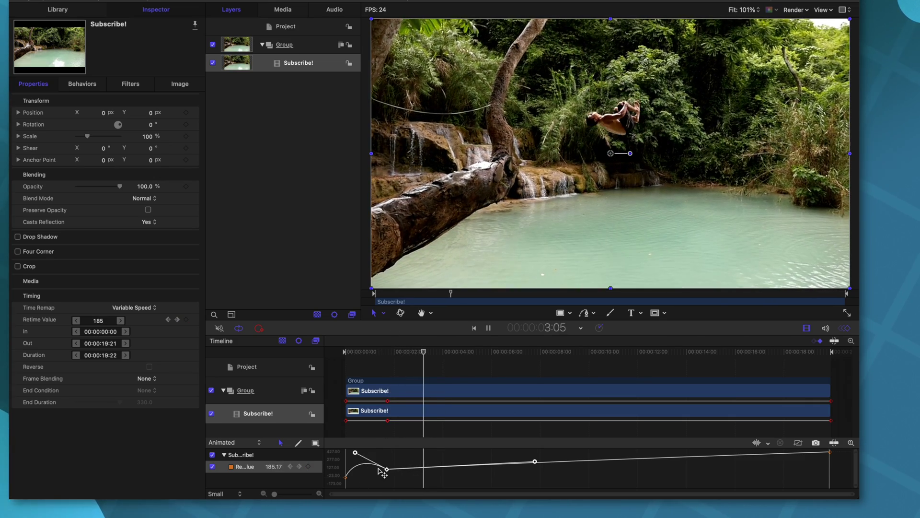
key(space)
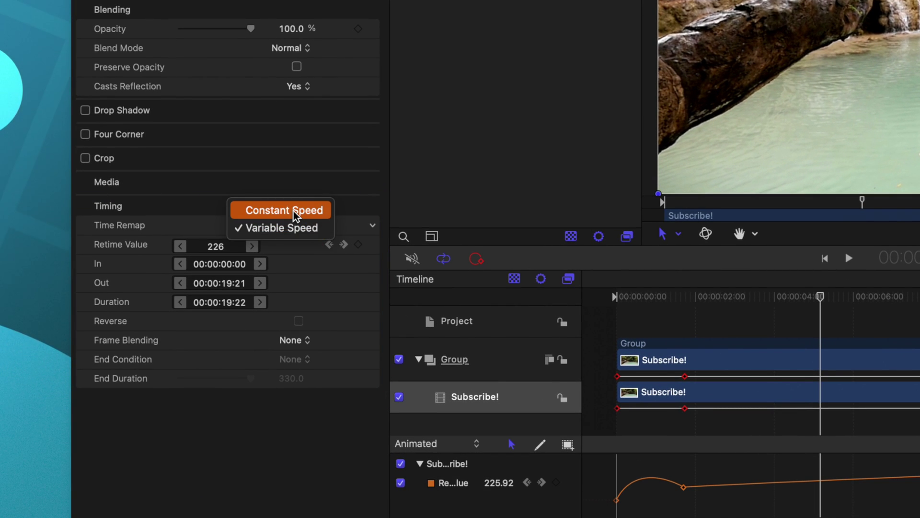
- Switch the clip to Constant Speed at 300%
click(293, 212)
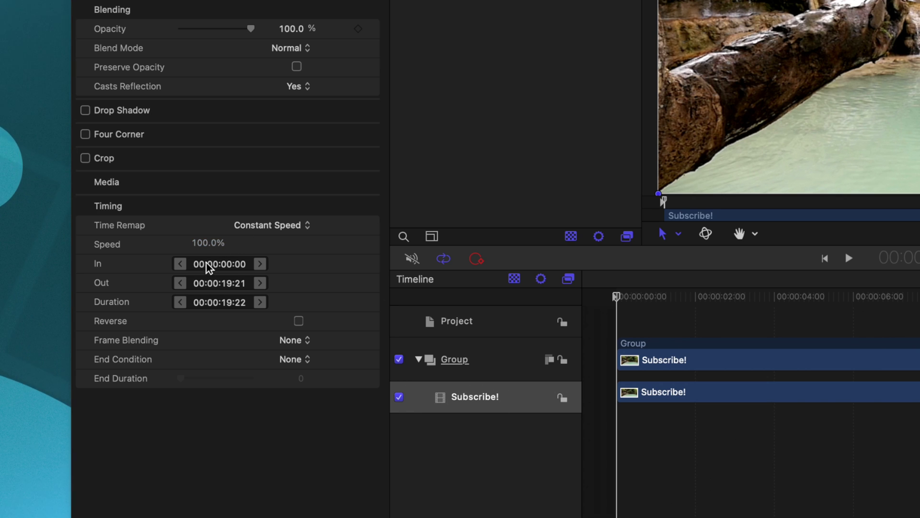
click(208, 243)
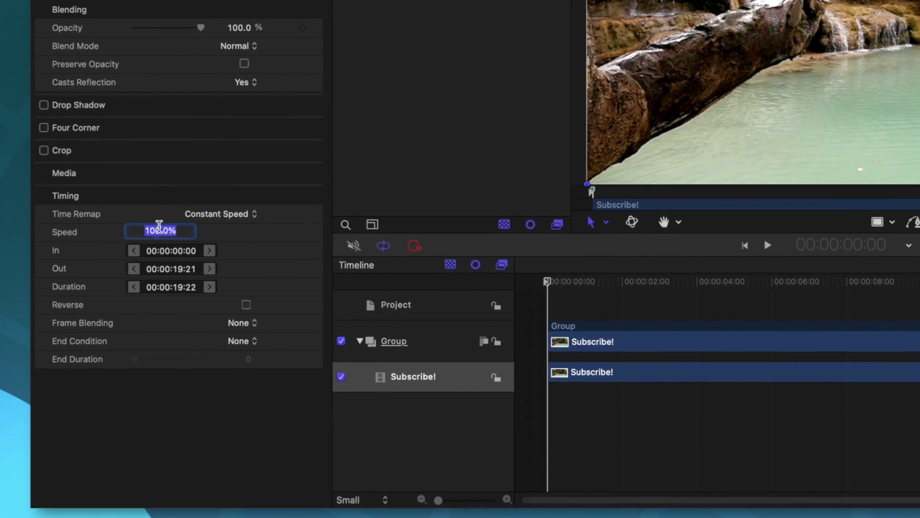
text(300)
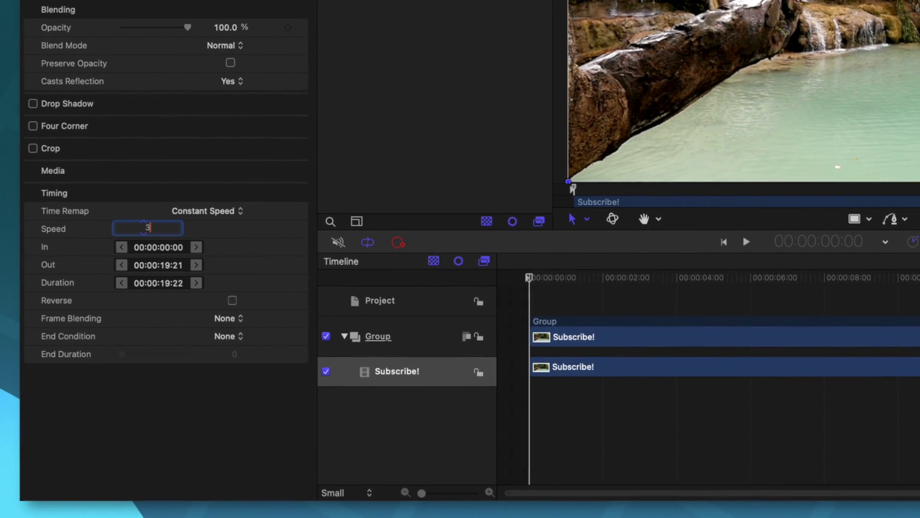
key(Return)
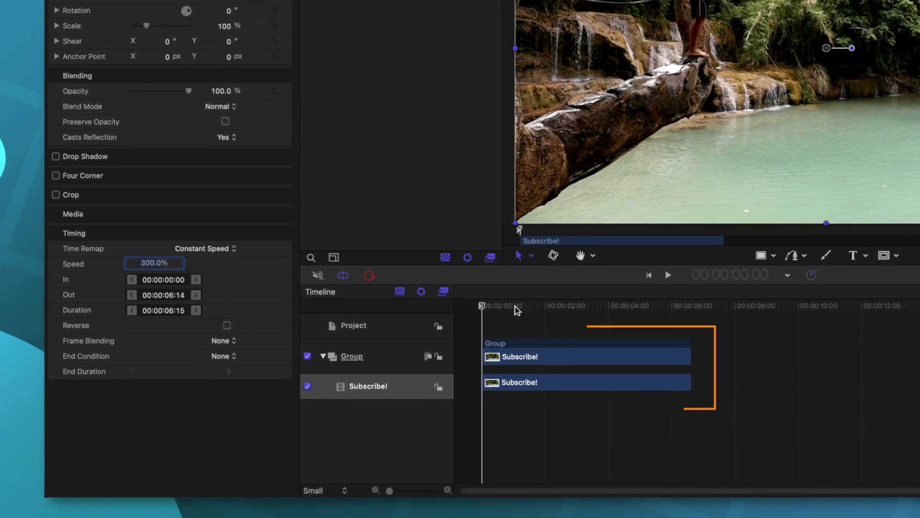
- Scrub through the sped-up jump, return to the start, and play it
click(640, 277)
drag(510, 336, 457, 341)
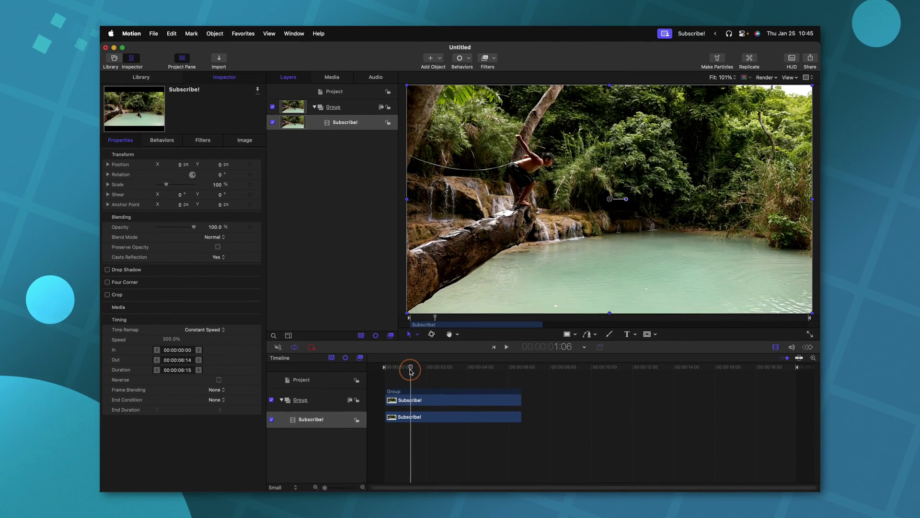
drag(411, 367, 373, 372)
key(space)
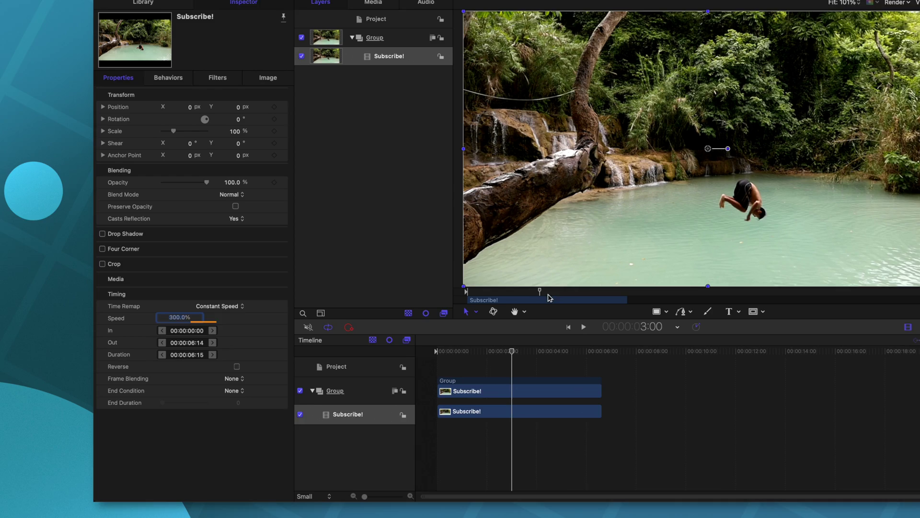
key(space)
key(Home)
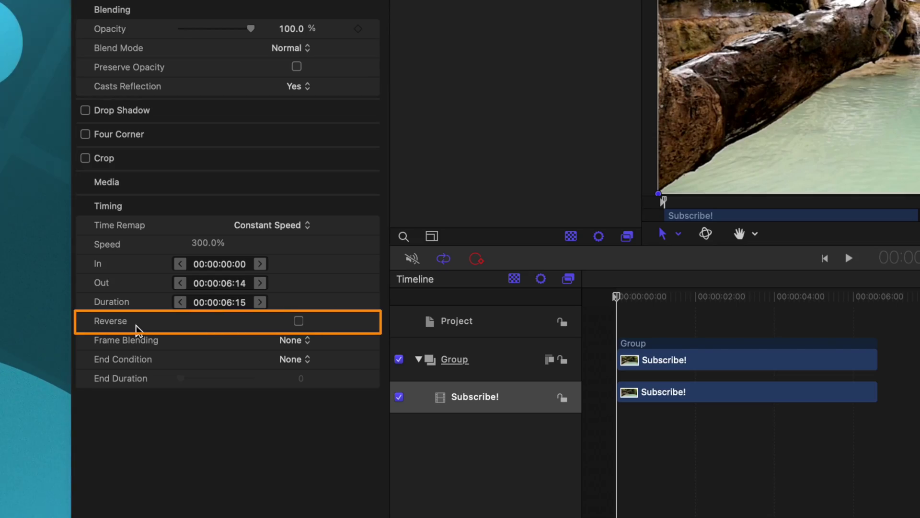
click(299, 322)
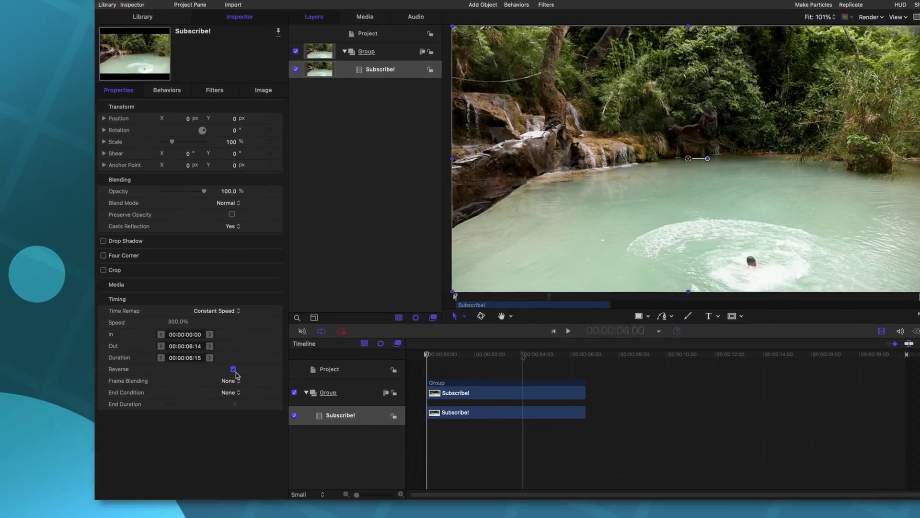
click(219, 379)
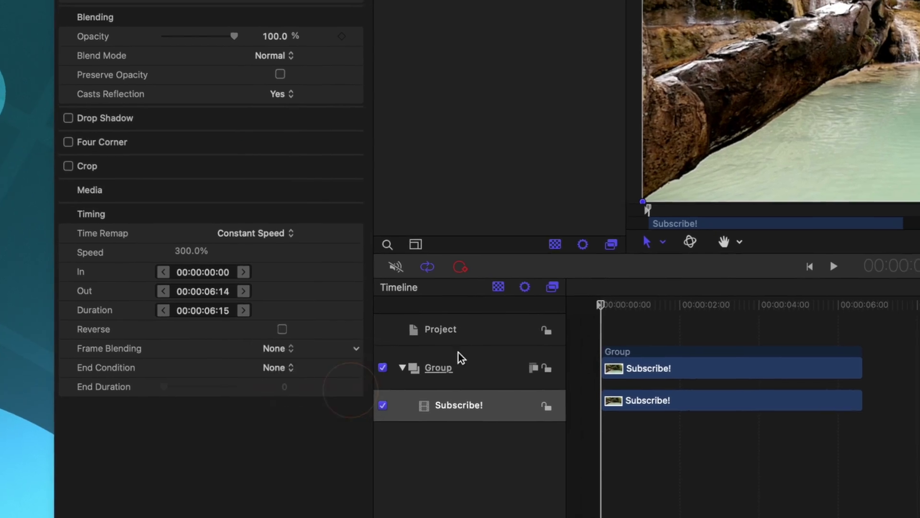
click(645, 297)
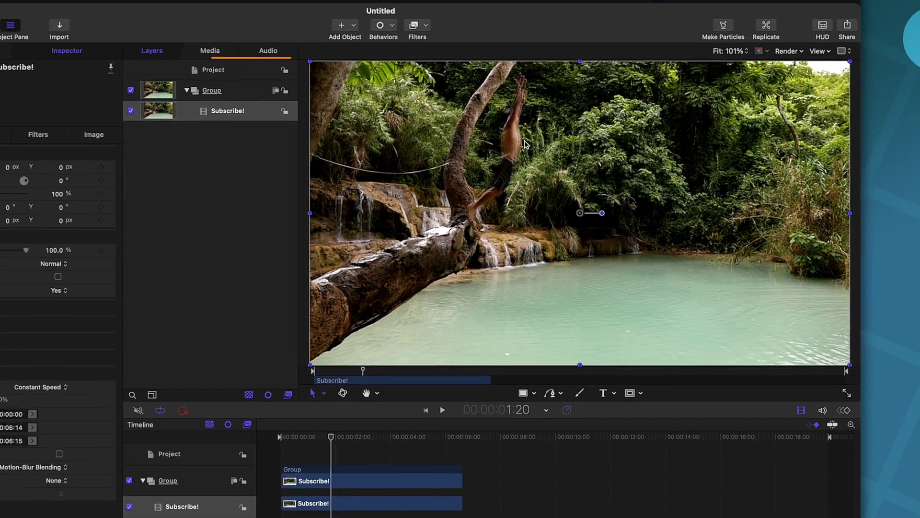
click(213, 70)
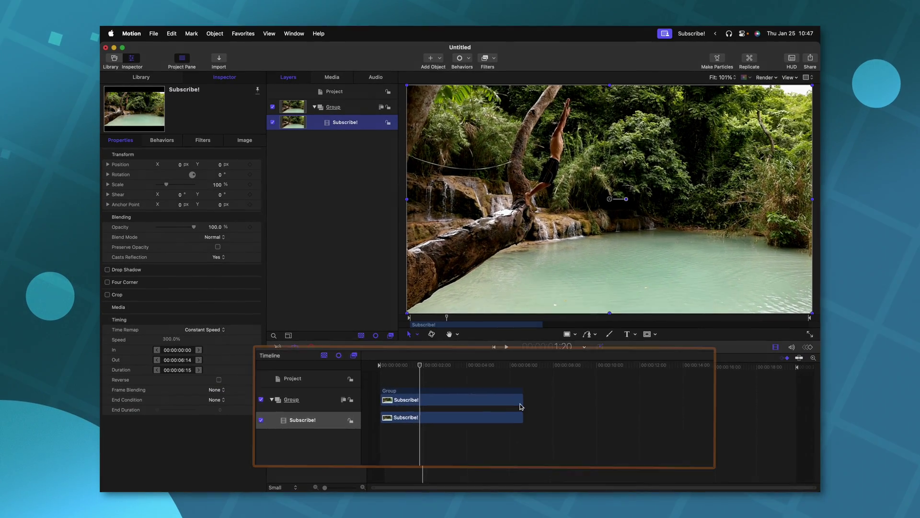
drag(545, 397, 580, 397)
drag(422, 367, 520, 370)
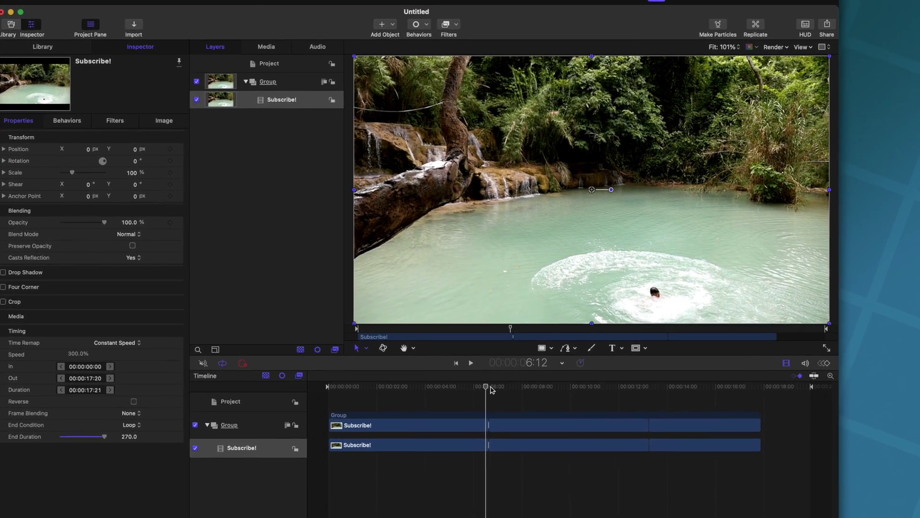
- Change End Condition from Loop to Ping-Pong and play the back-and-forth extended clip
click(514, 368)
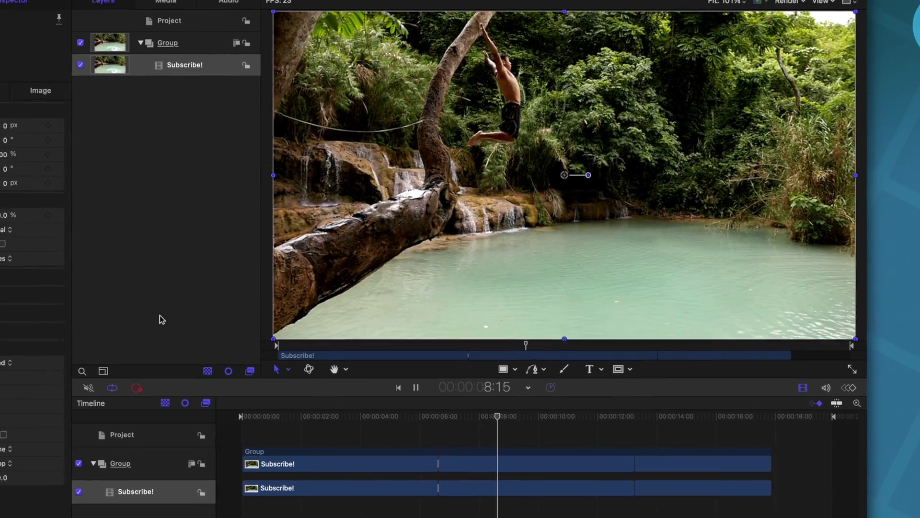
key(space)
click(287, 392)
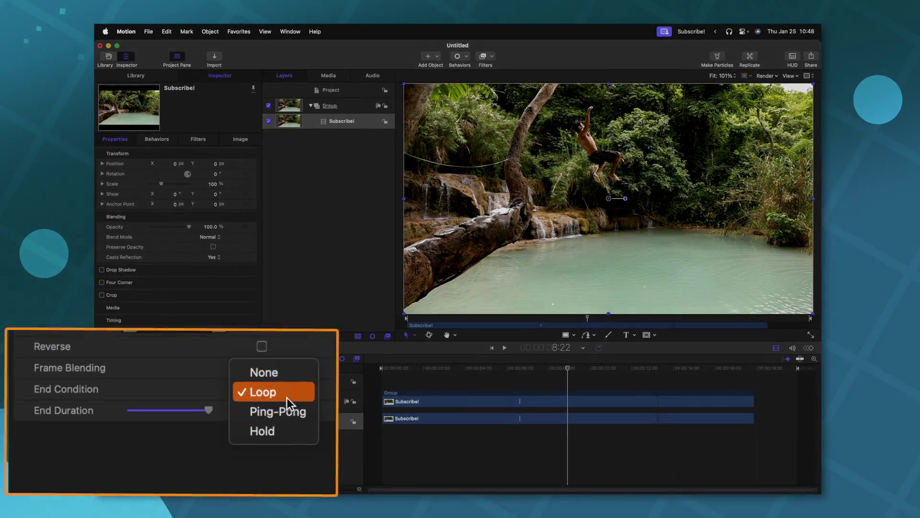
click(298, 409)
key(space)
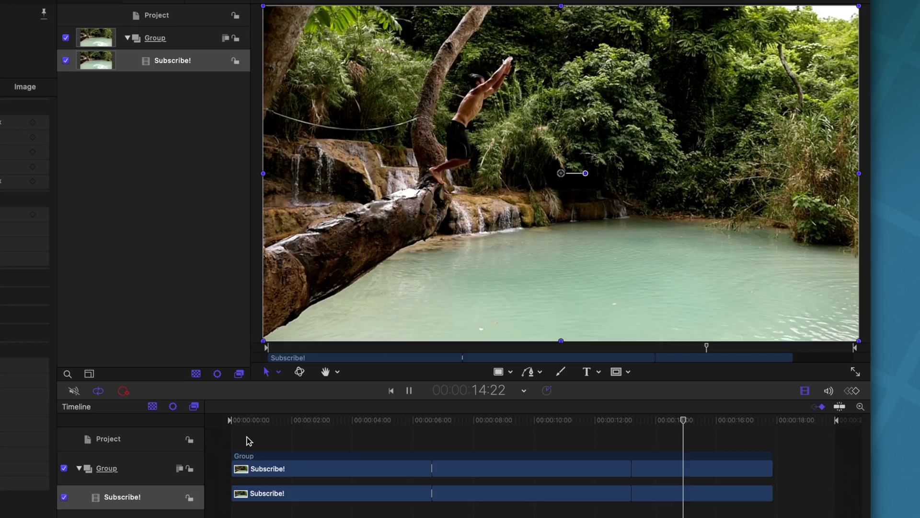
key(space)
click(99, 436)
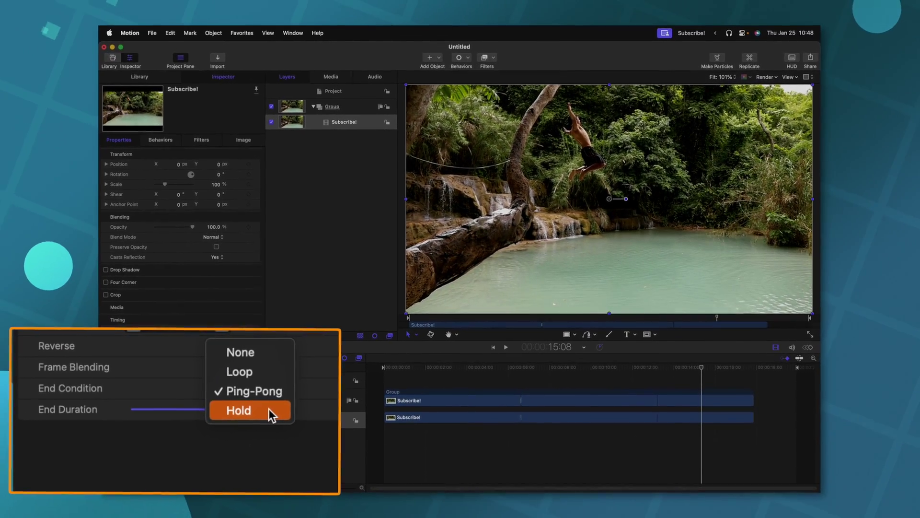
- Set End Condition to Hold, preview from 4:20, and shorten the End Duration
click(269, 408)
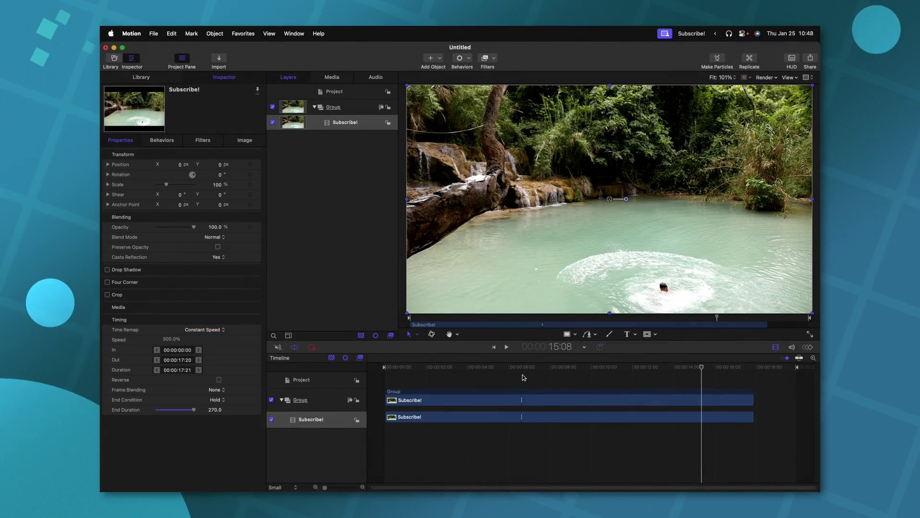
drag(525, 369, 482, 368)
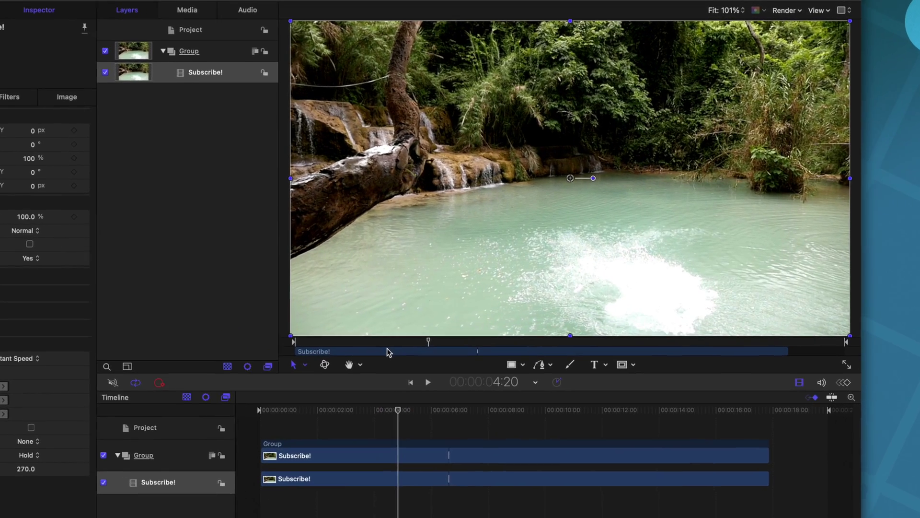
key(space)
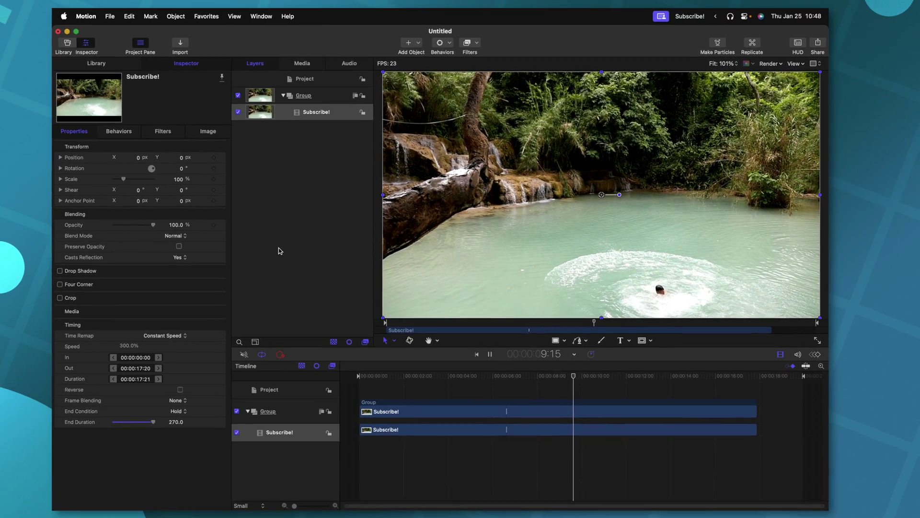
key(space)
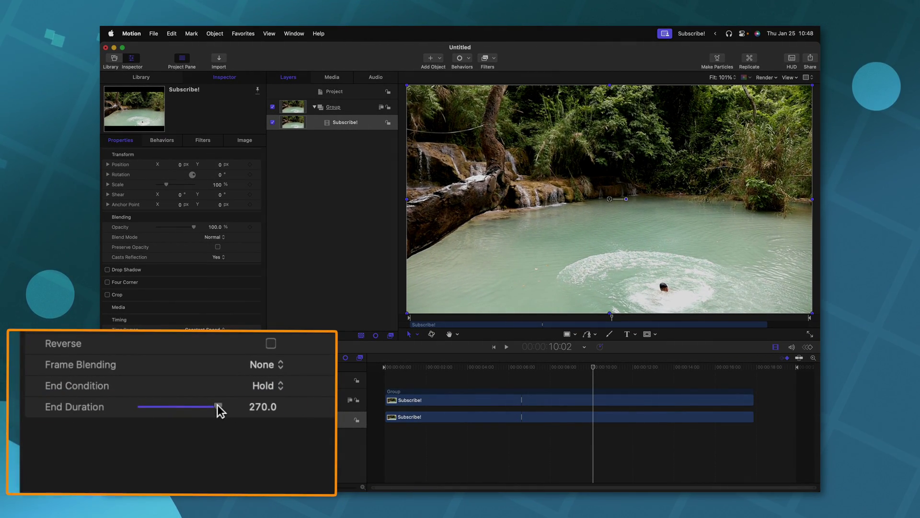
drag(217, 407, 141, 417)
- Set End Condition back to None and scrub back to around 2 seconds
click(254, 384)
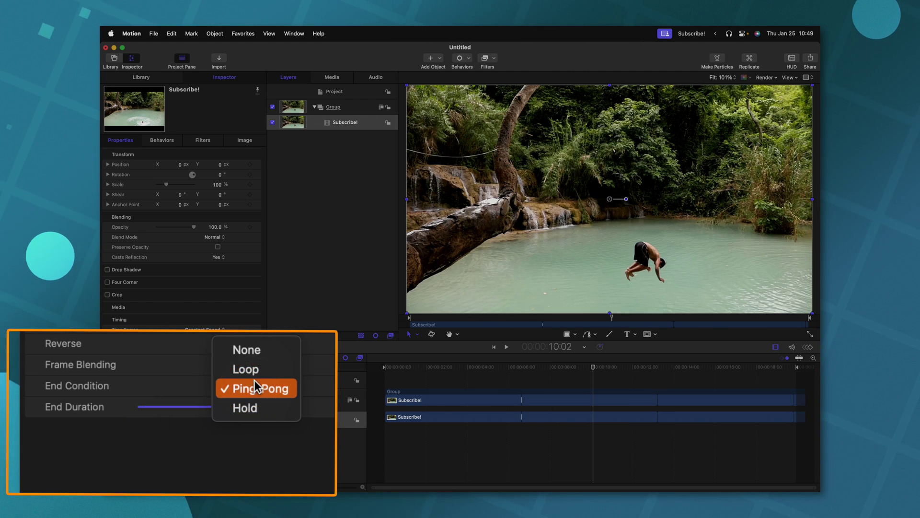
click(259, 351)
click(511, 368)
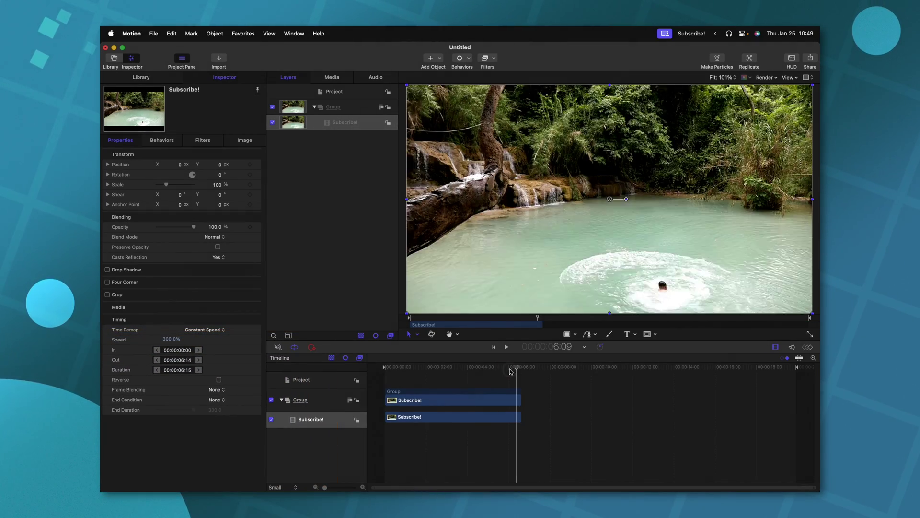
drag(511, 368, 434, 368)
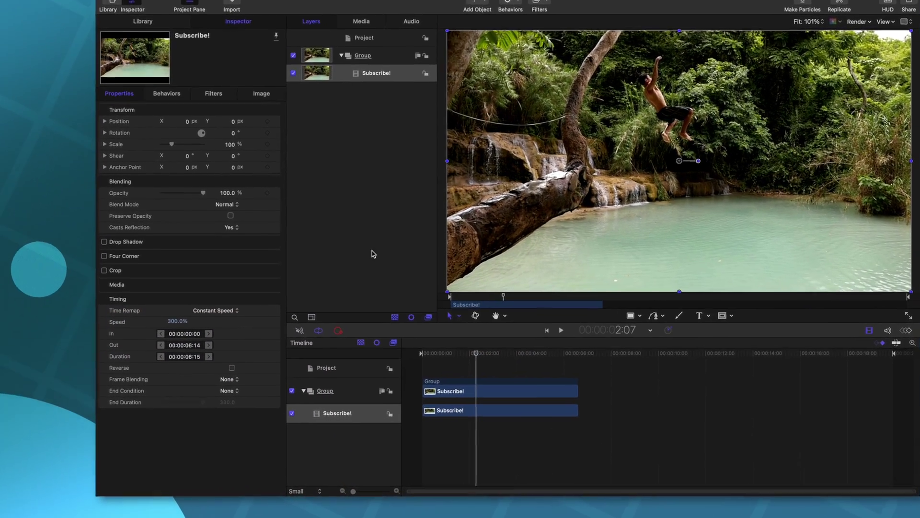
- Return to the clip start and open the Behaviors menu's Retiming list
key(Home)
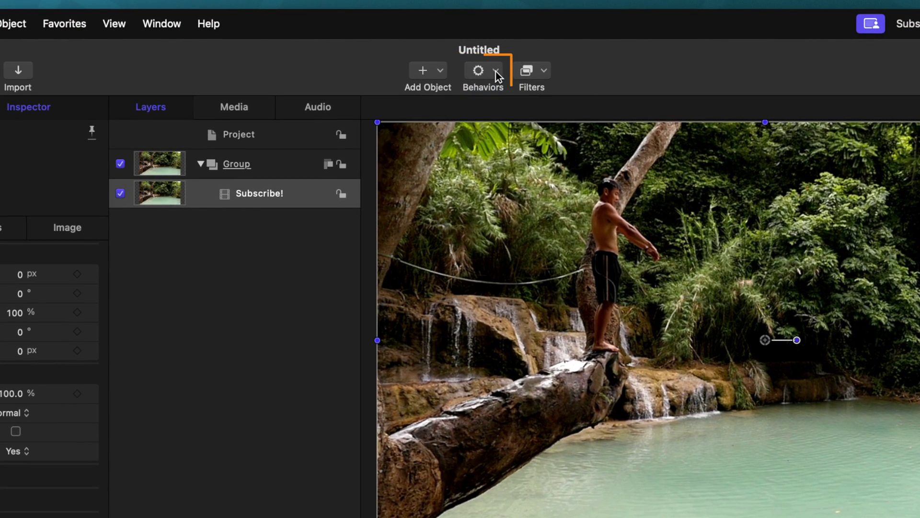
click(496, 70)
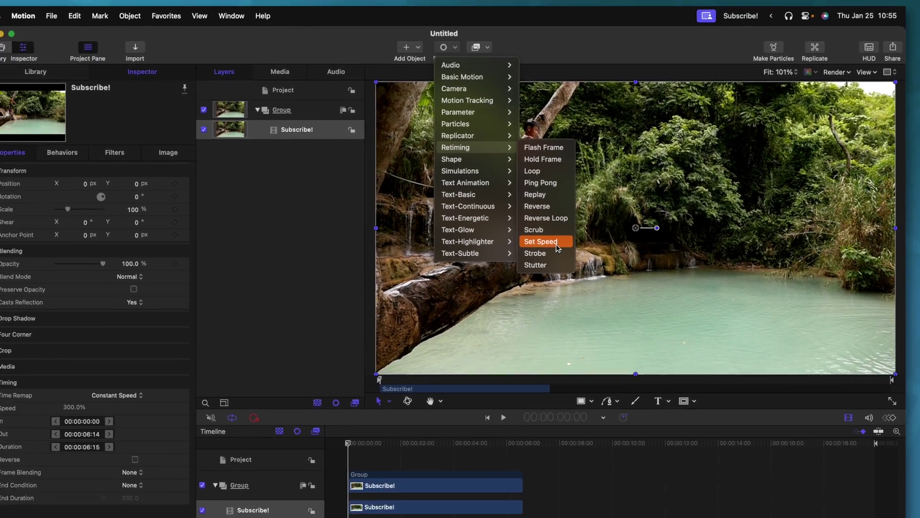
click(573, 317)
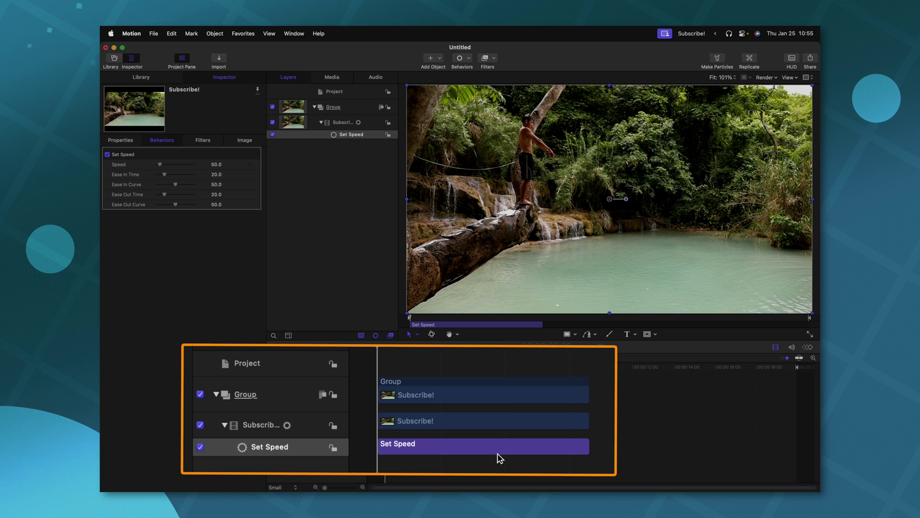
click(463, 394)
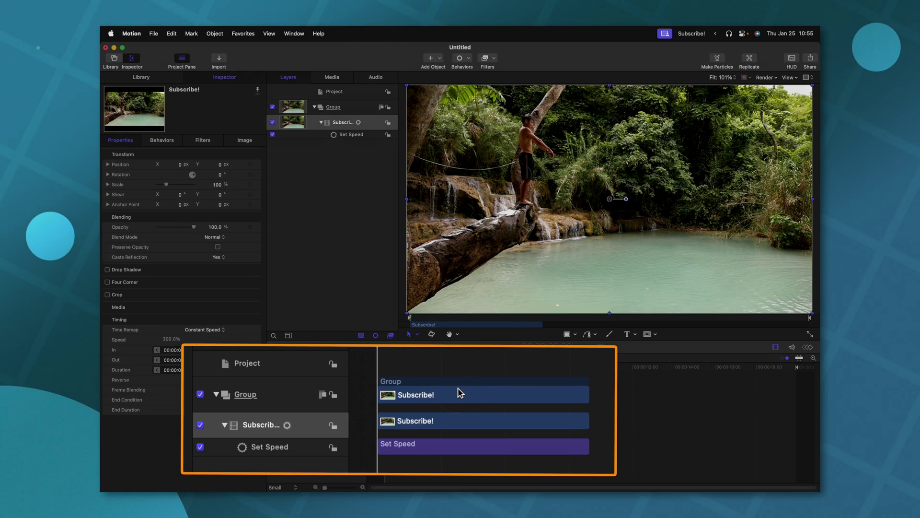
click(438, 451)
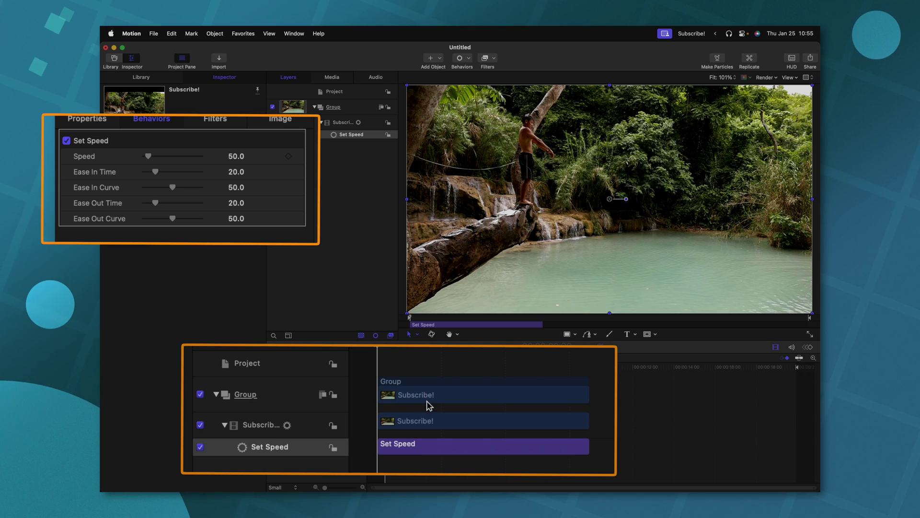
click(429, 405)
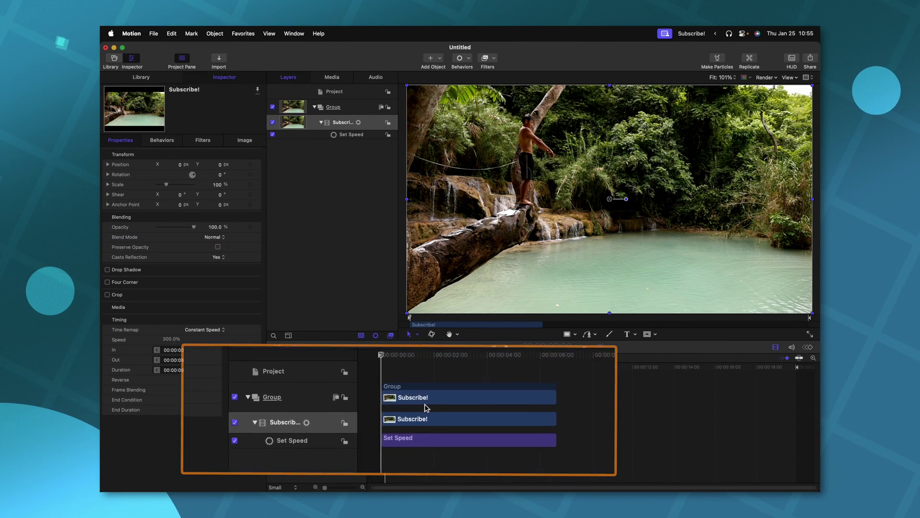
key(space)
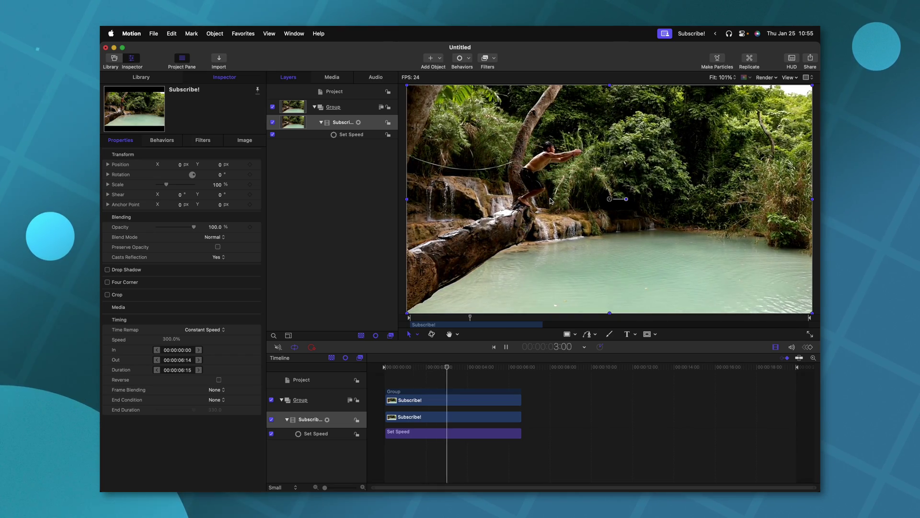
key(space)
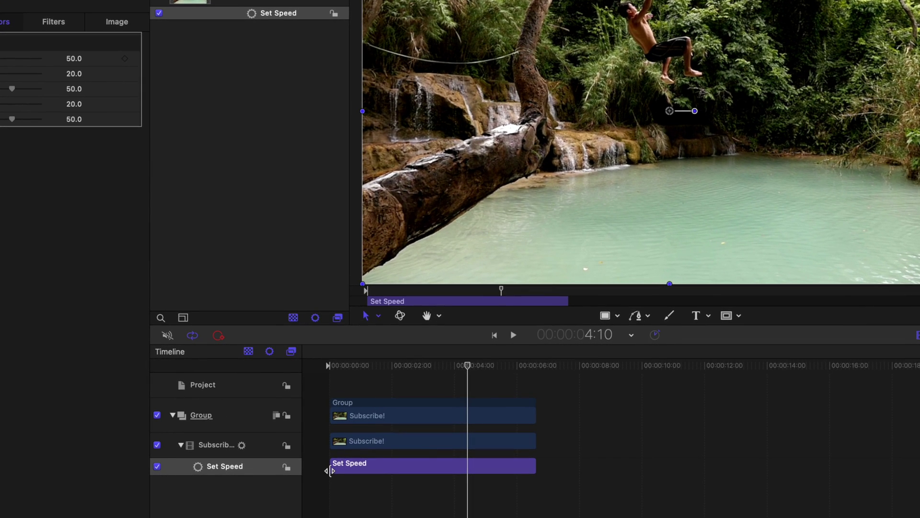
- Move the Set Speed bar's start to about 1 second, then scrub to 2:02 to check the slowdown
drag(331, 472, 360, 468)
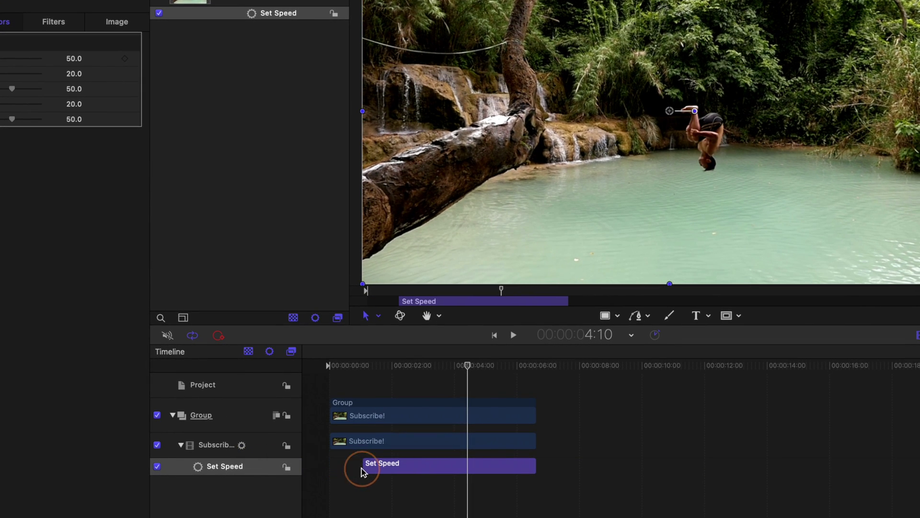
drag(335, 366, 361, 369)
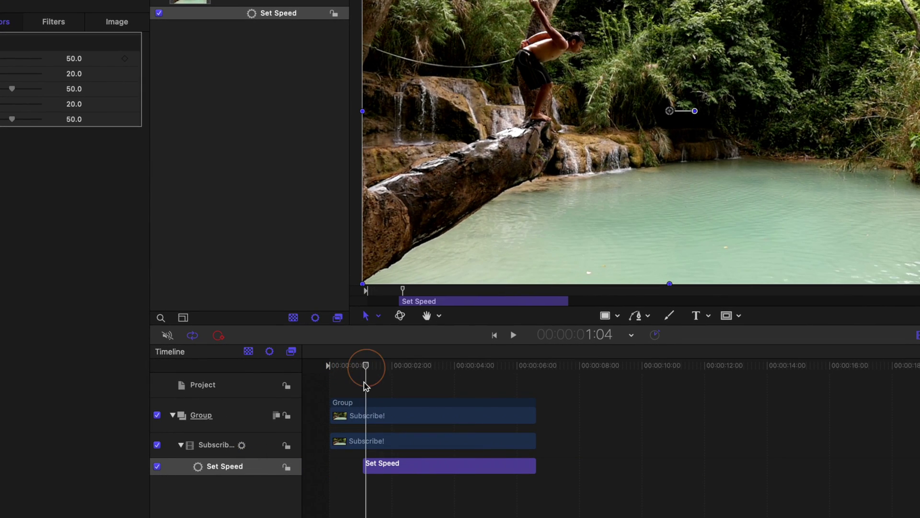
drag(463, 467, 463, 467)
drag(366, 366, 394, 367)
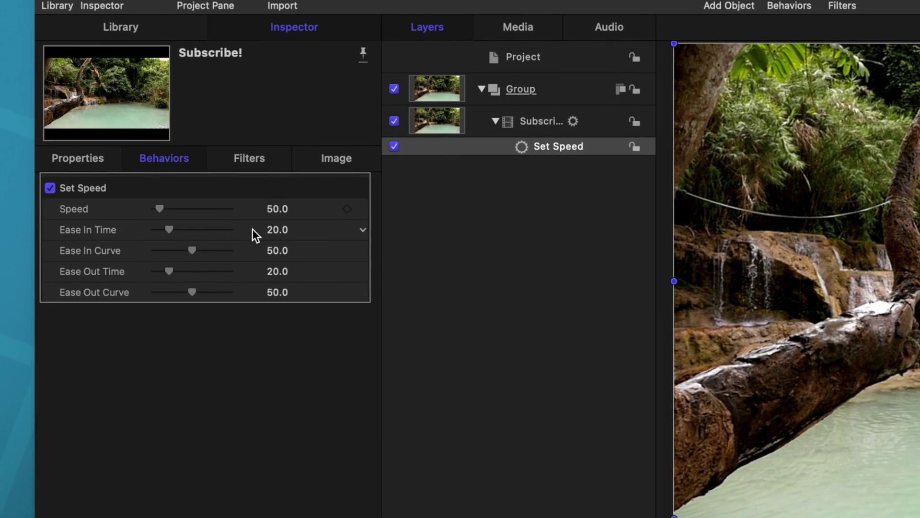
- Set the Set Speed behavior's Speed to 25
click(273, 209)
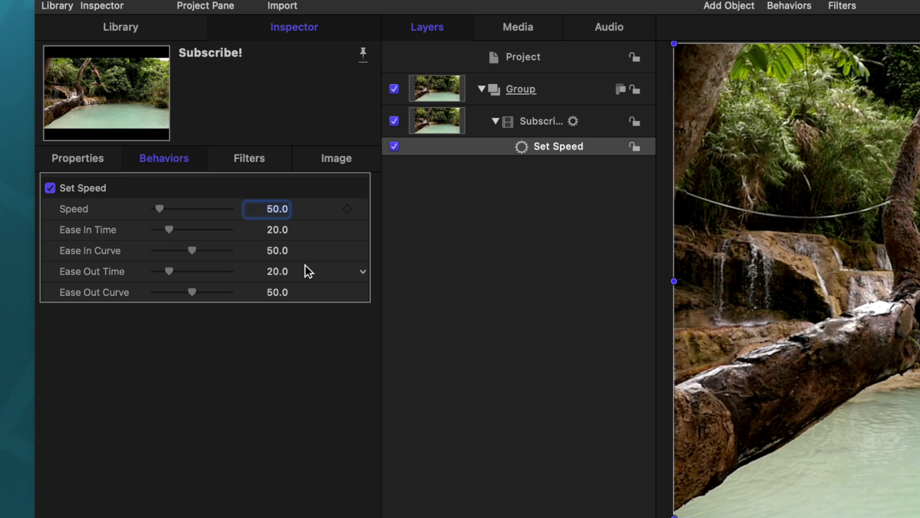
text(25)
key(Return)
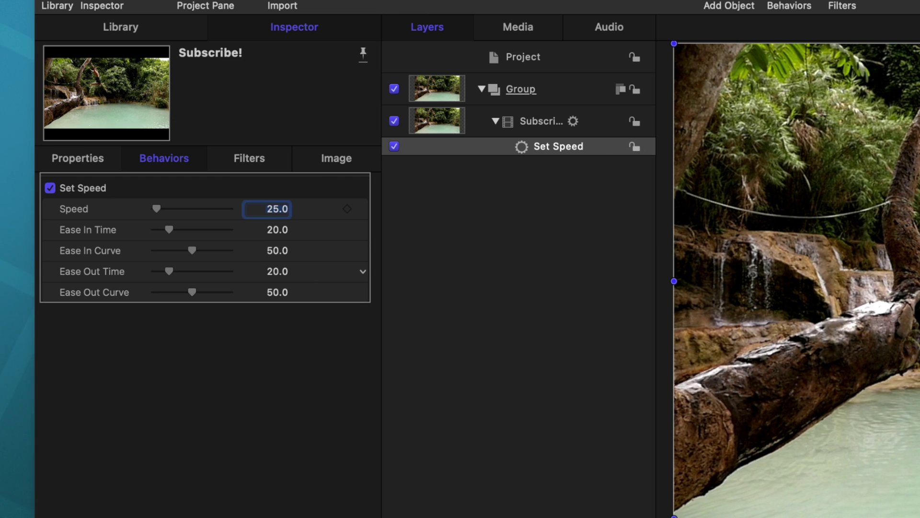
- Give the video clip Optical Flow frame blending, then review the slowdown from 1:13
click(447, 116)
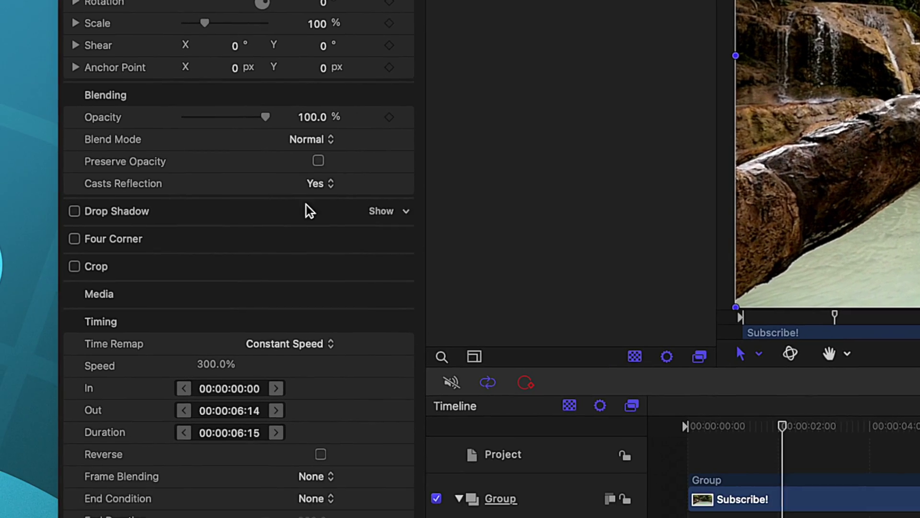
click(301, 474)
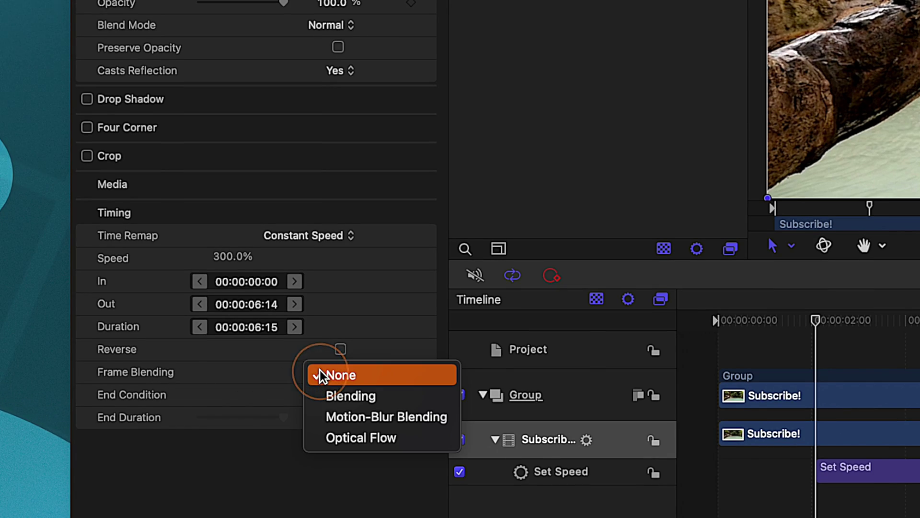
click(377, 434)
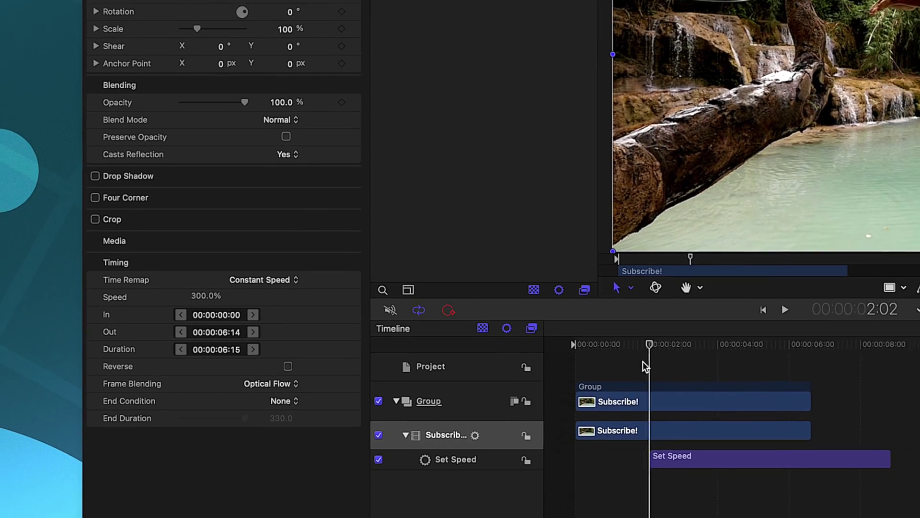
click(408, 66)
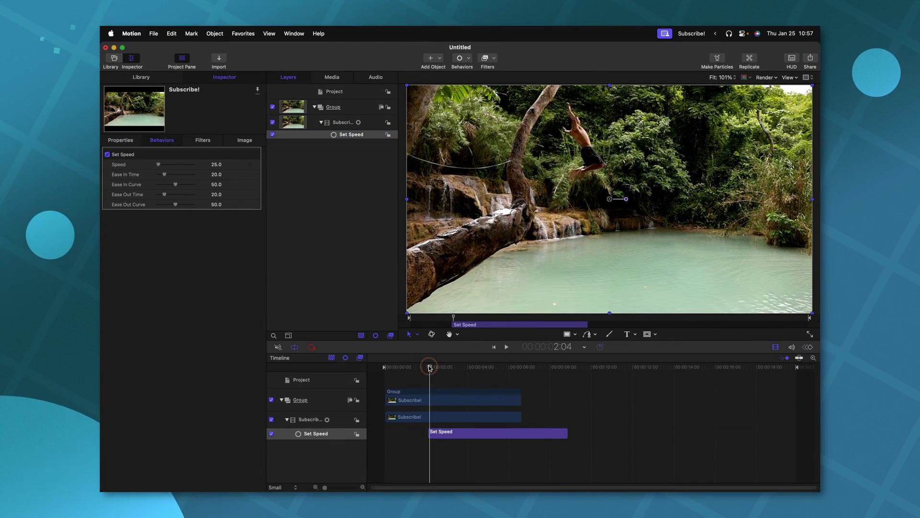
drag(429, 367, 418, 368)
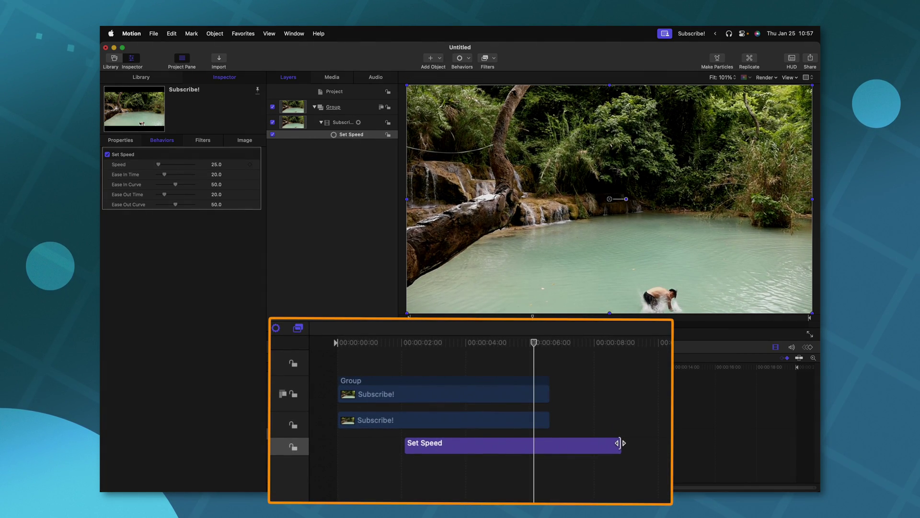
- End the Set Speed bar earlier, near 4:00, and check the frames where the slowdown ends
drag(575, 444, 509, 445)
click(441, 348)
drag(441, 352, 510, 367)
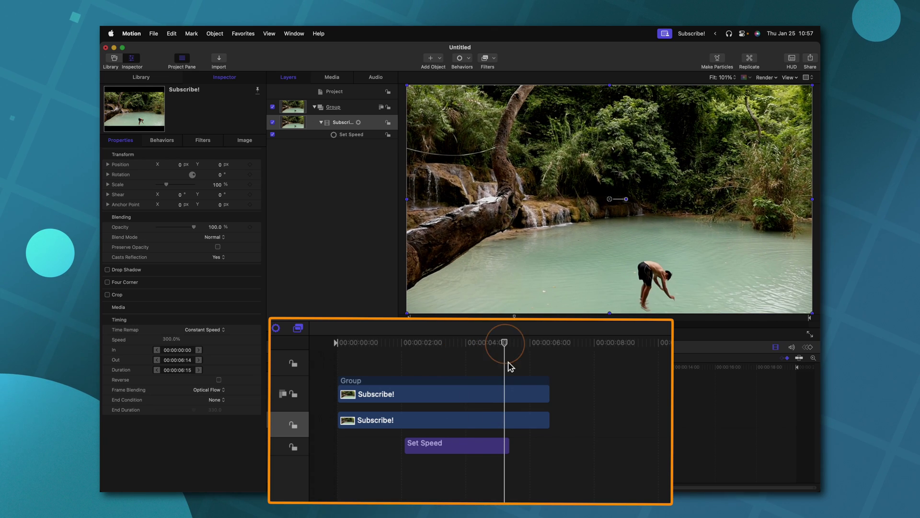
click(493, 441)
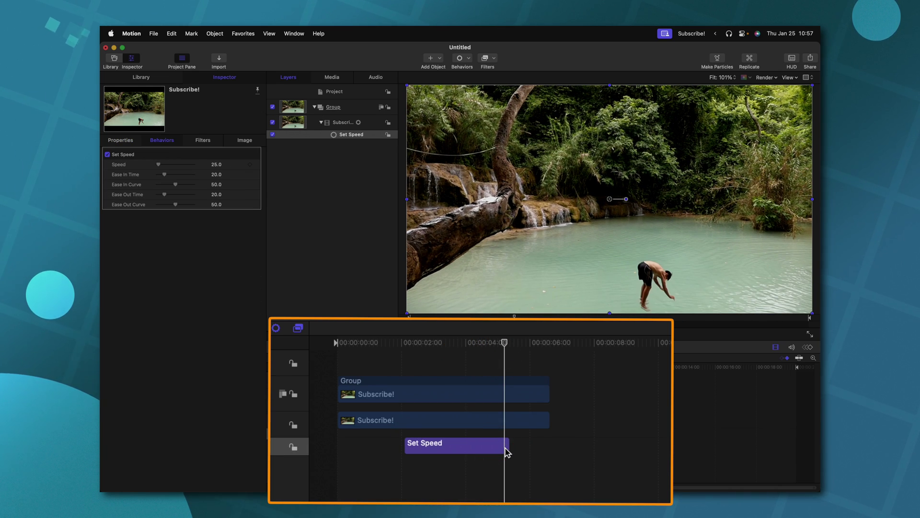
mouse_move(505, 341)
mouse_down()
mouse_move(517, 342)
mouse_move(503, 344)
mouse_up()
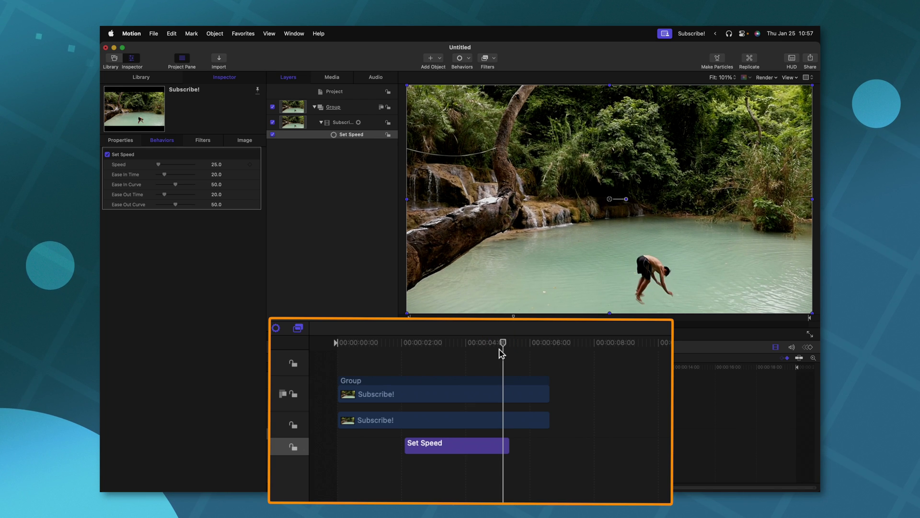
- Extend the Subscribe! clip's out point to include the splash, then play back the retiming
click(473, 392)
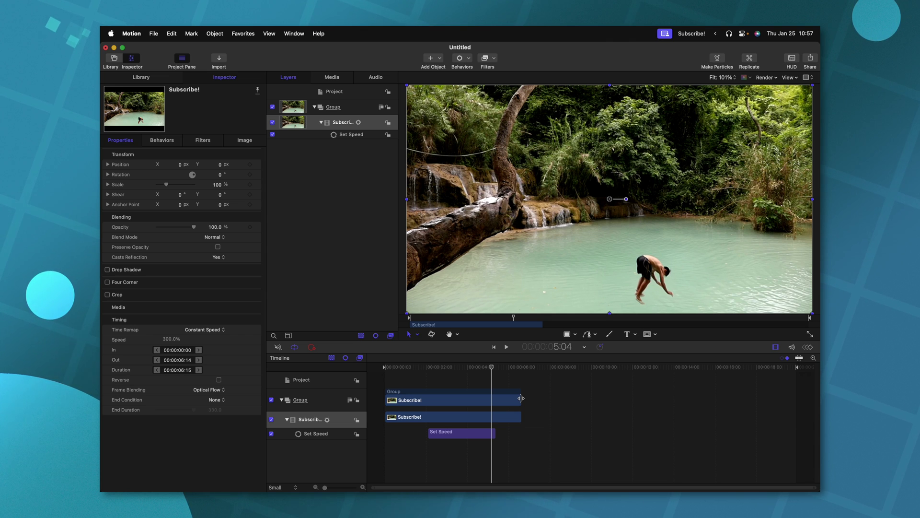
mouse_move(532, 397)
mouse_down()
mouse_move(585, 397)
mouse_move(534, 401)
mouse_move(549, 404)
mouse_up()
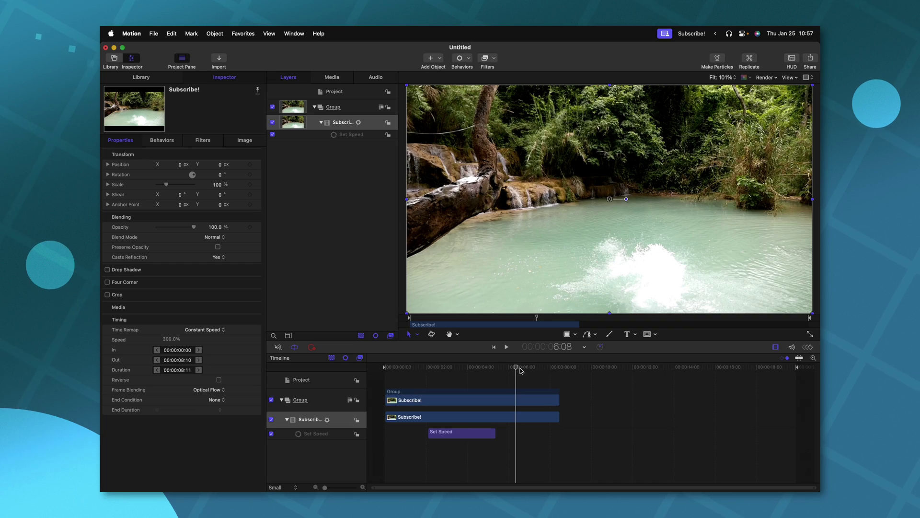
mouse_move(521, 370)
mouse_down()
mouse_move(552, 369)
mouse_move(532, 369)
mouse_up()
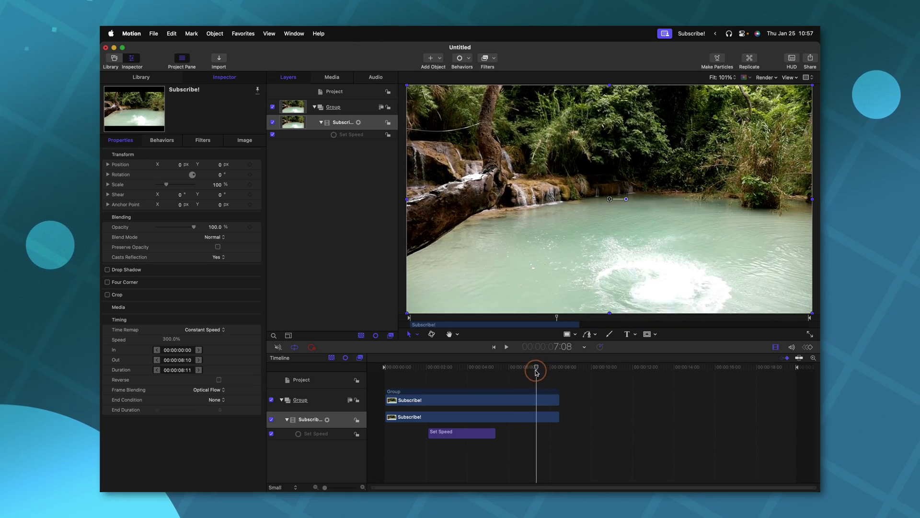
click(447, 438)
mouse_move(460, 365)
mouse_down()
mouse_move(413, 368)
mouse_move(445, 367)
mouse_up()
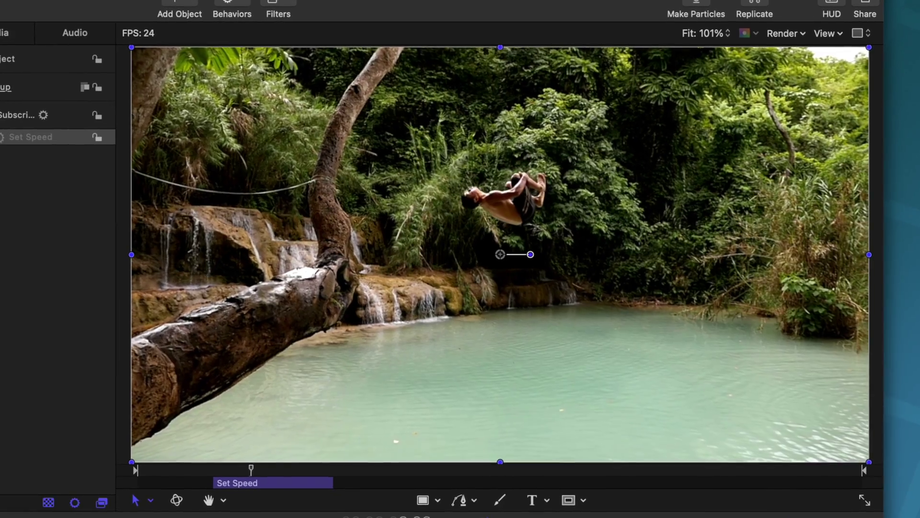
key(space)
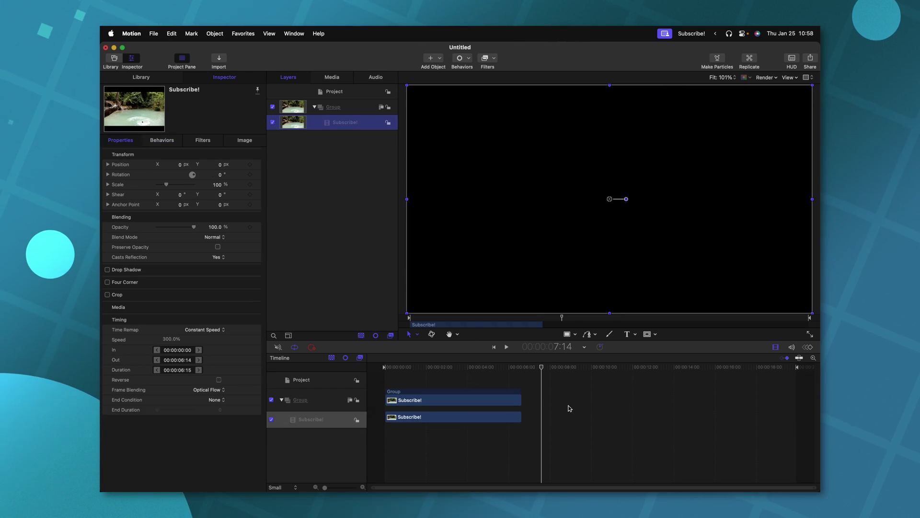
- Add a Ping Pong behavior spanning about 1.9 to 4.6 seconds and preview it
click(445, 366)
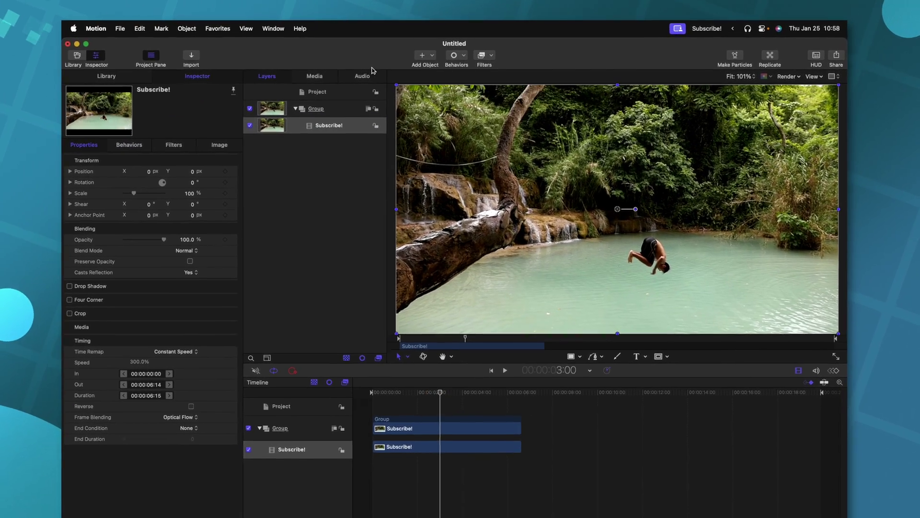
click(470, 58)
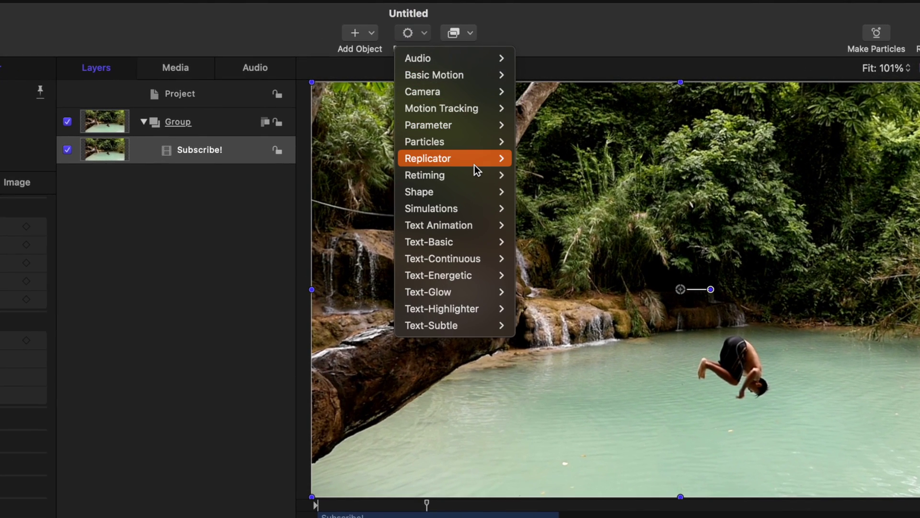
mouse_move(481, 167)
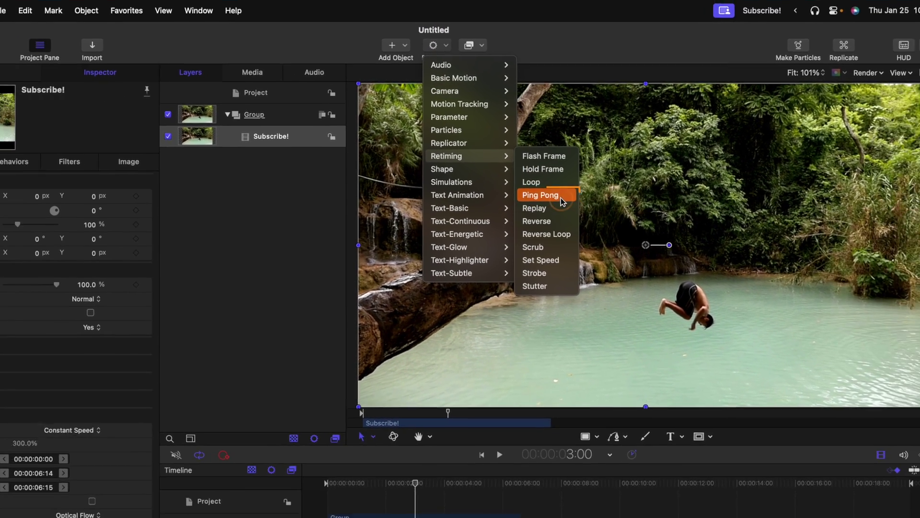
click(577, 224)
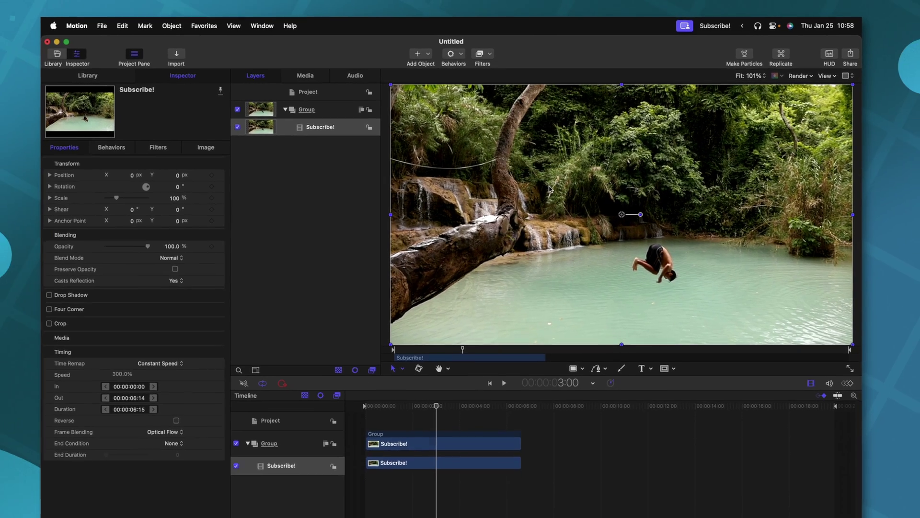
drag(385, 437, 422, 437)
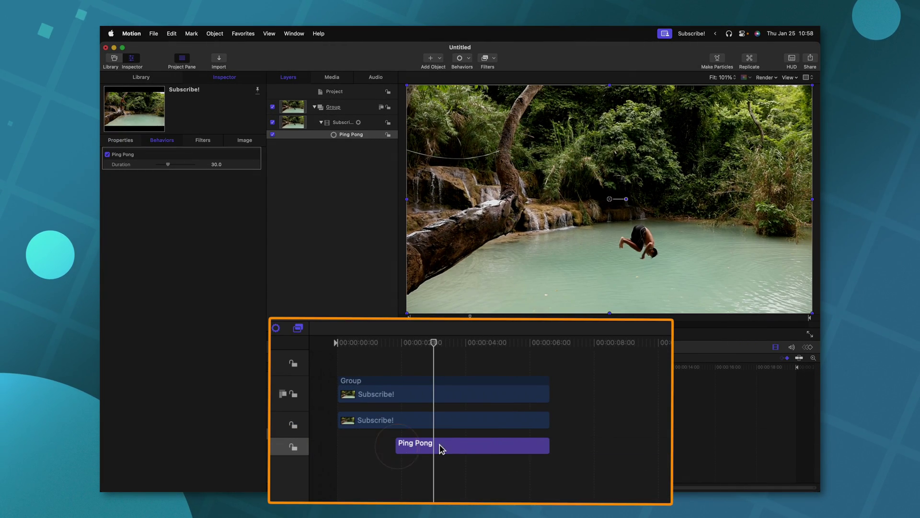
drag(517, 432, 480, 433)
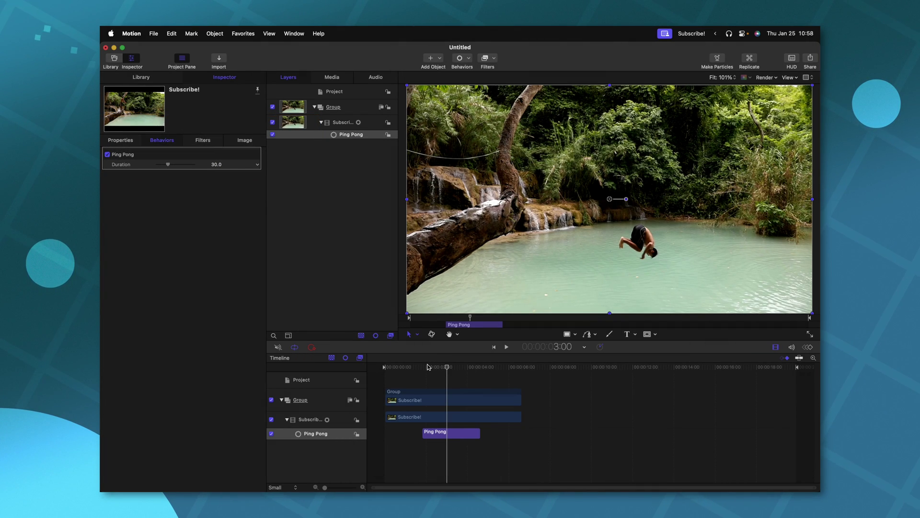
drag(431, 367, 405, 367)
key(space)
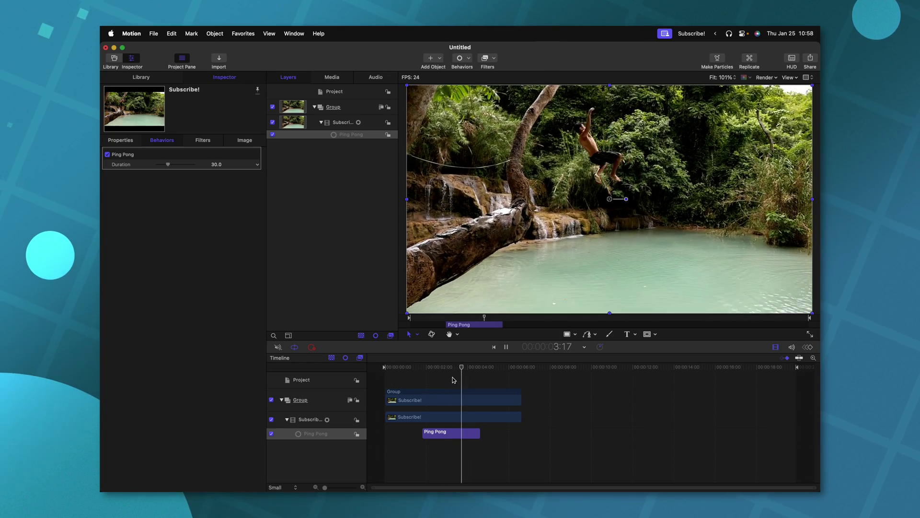
- Extend Ping Pong to about 6 seconds and lengthen the Subscribe! clip to ten seconds
drag(479, 433, 511, 433)
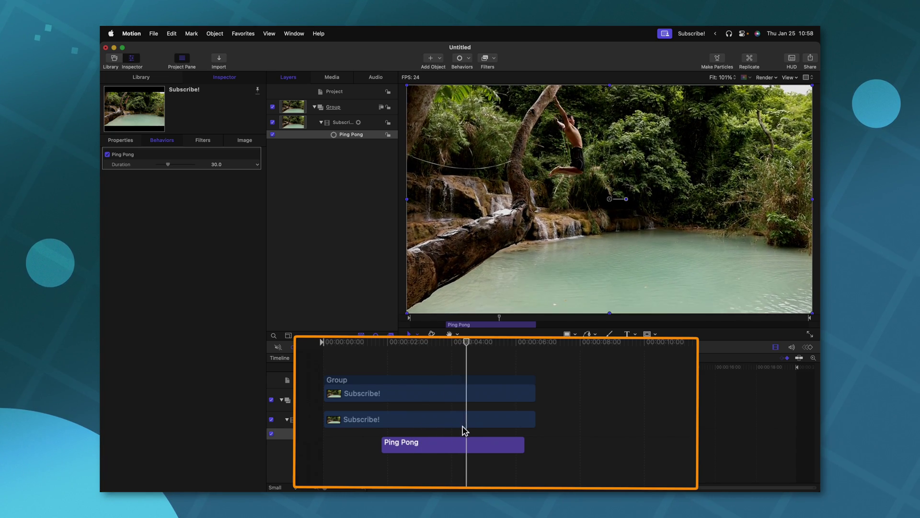
drag(535, 420, 560, 419)
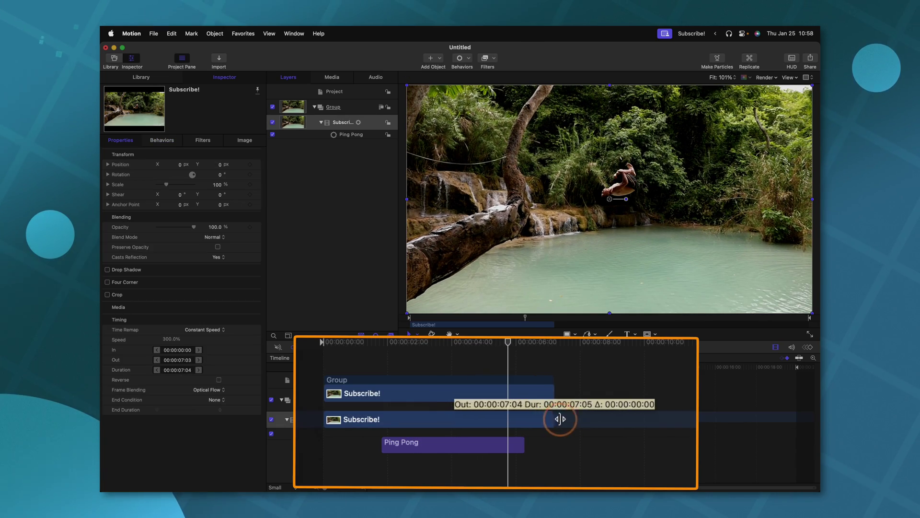
drag(654, 421, 656, 421)
click(389, 357)
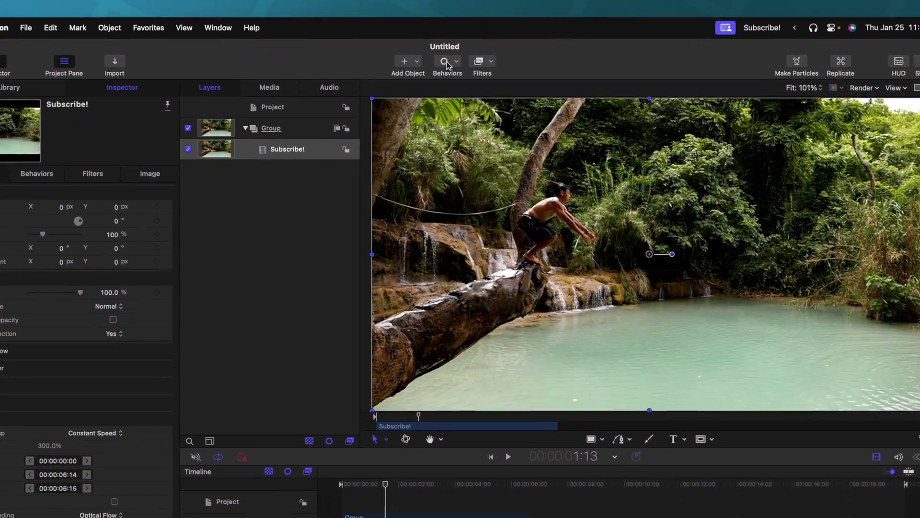
- Add a Scrub retiming behavior to the Subscribe! clip and play it back
click(430, 67)
mouse_move(471, 202)
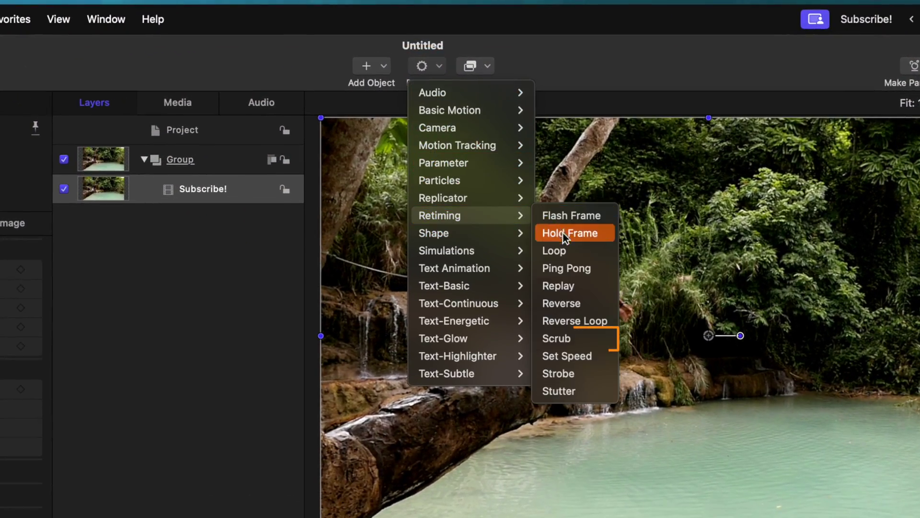
click(590, 340)
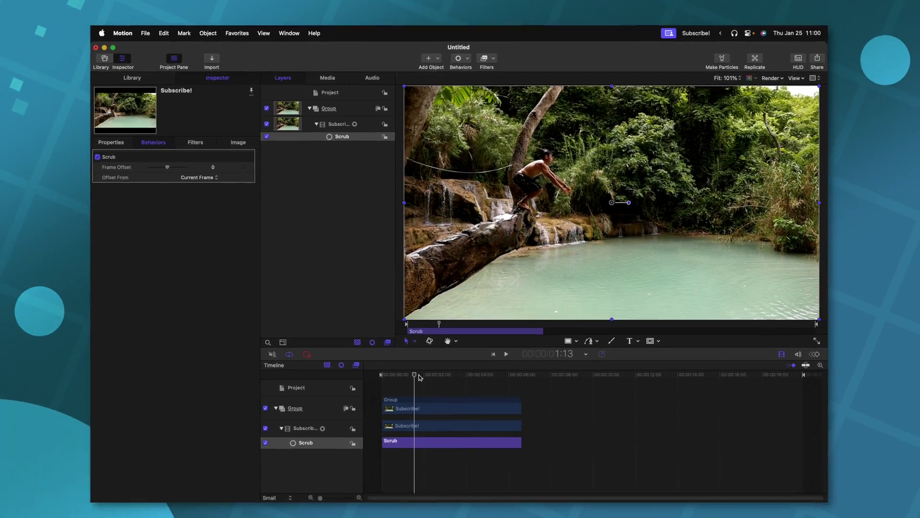
key(space)
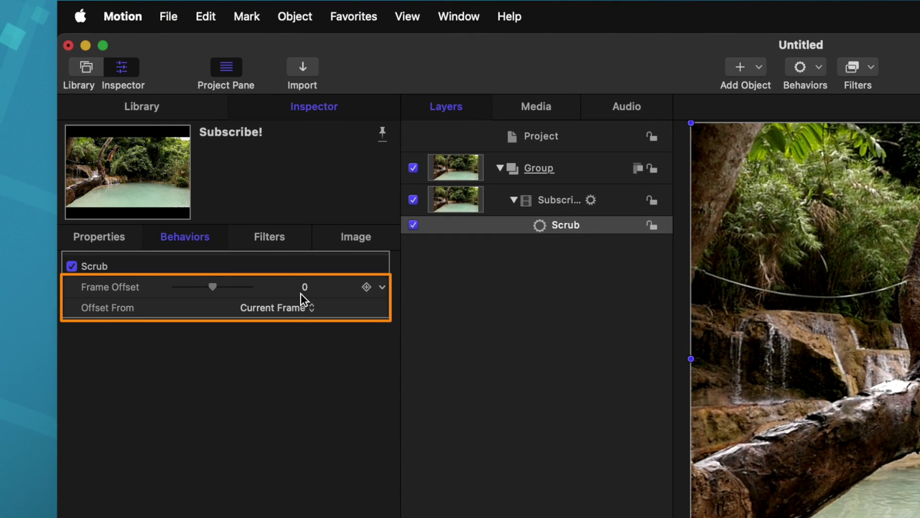
- Keep Scrub offsetting from the current frame, keyframe Frame Offset to 223 at 3:07, and play
click(281, 308)
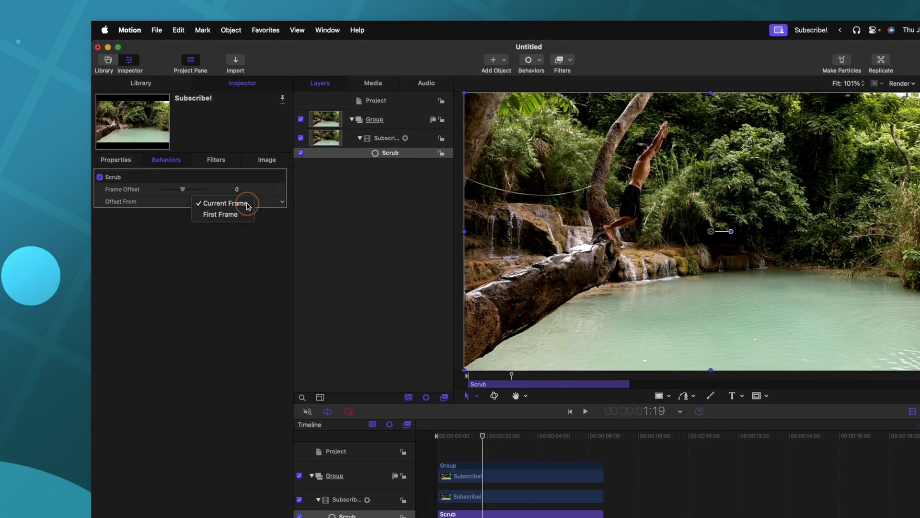
click(326, 312)
drag(430, 378, 434, 379)
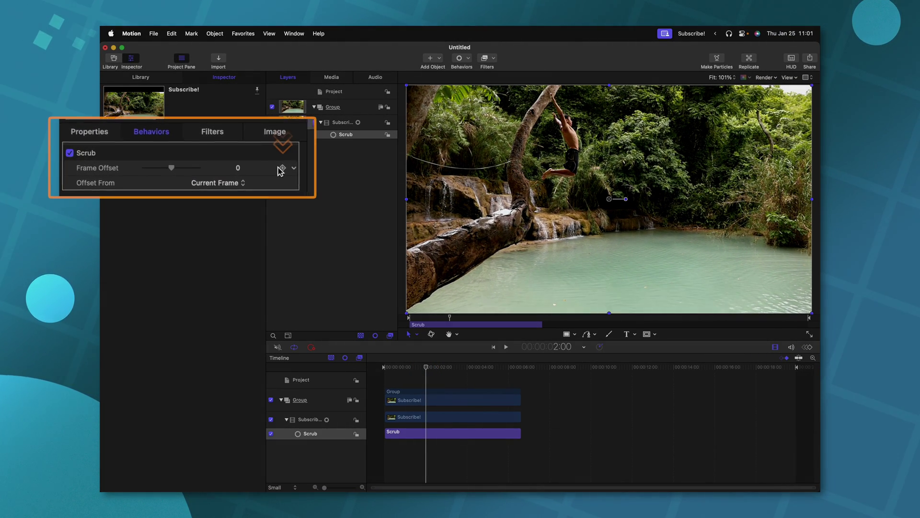
drag(442, 367, 453, 369)
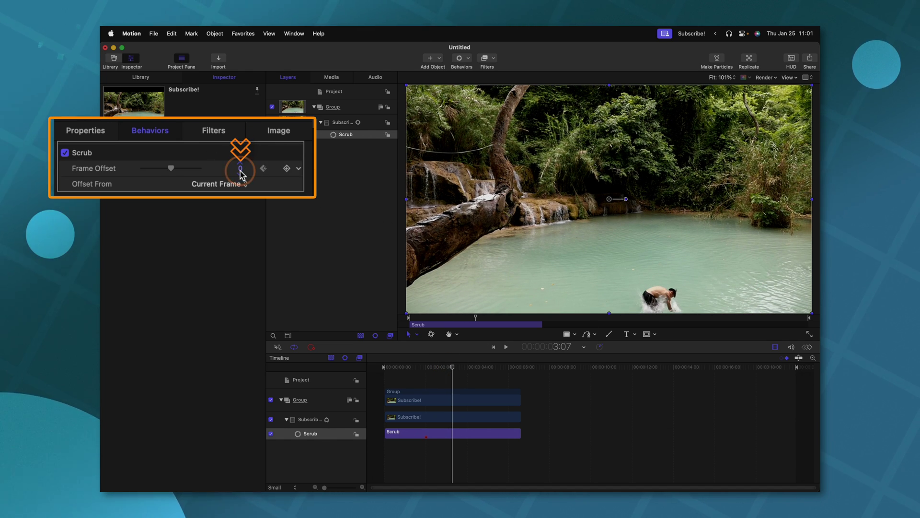
drag(242, 175, 260, 238)
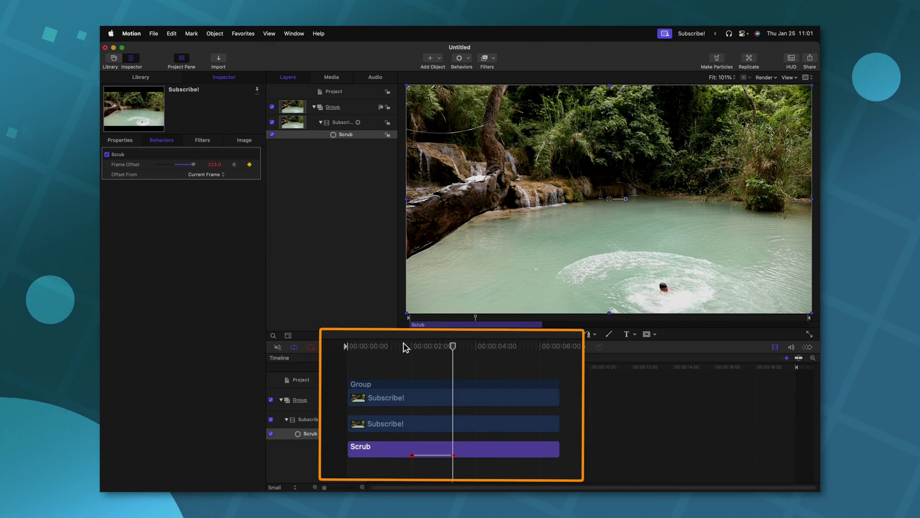
key(space)
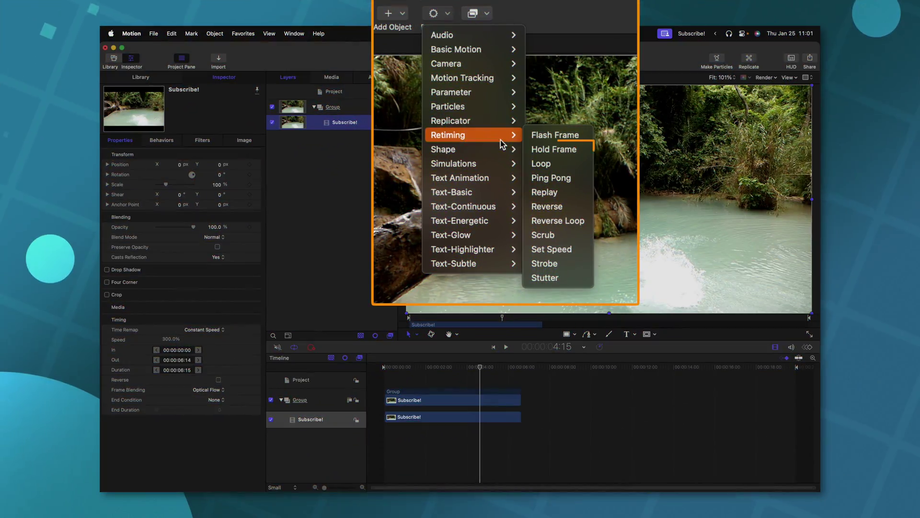
- Add a Hold Frame behavior starting at 2:02 and play it from before the hold
click(569, 151)
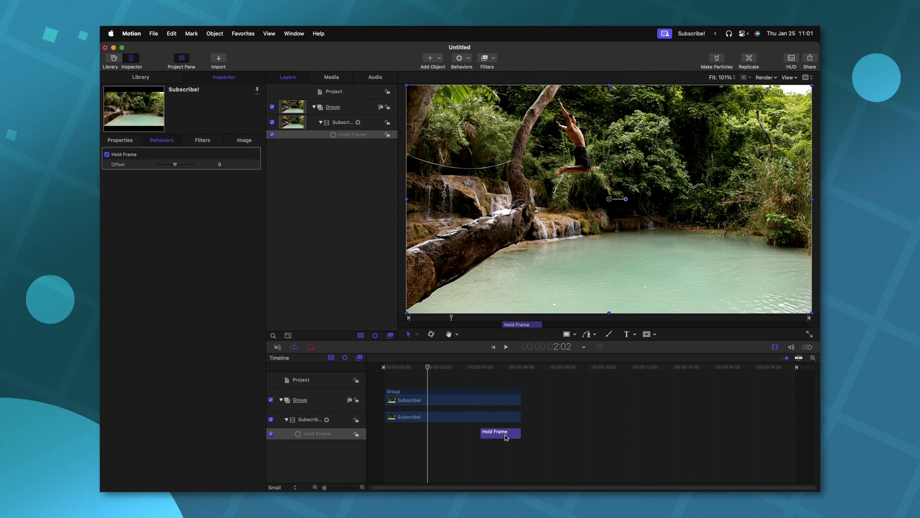
drag(511, 432, 454, 434)
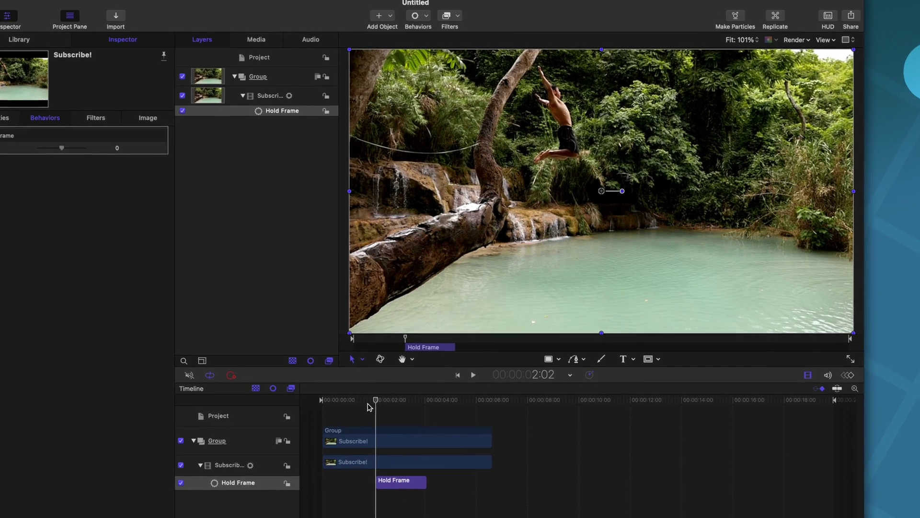
click(384, 386)
key(space)
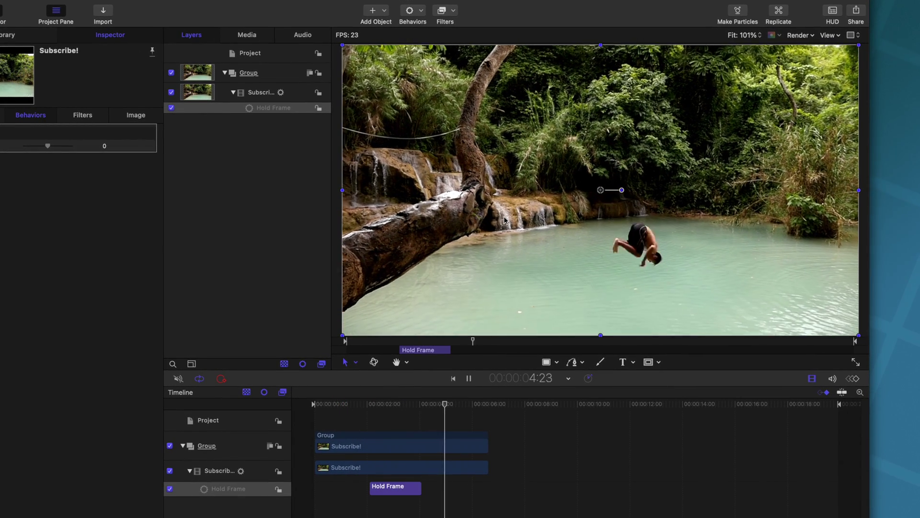
key(space)
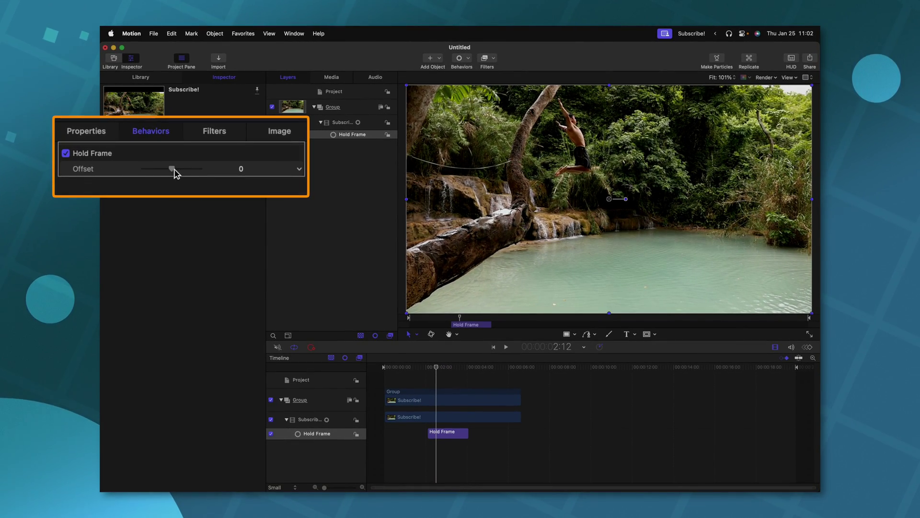
- Set the Hold Frame offset to 24 frames and watch the held clip
drag(175, 170, 185, 174)
key(space)
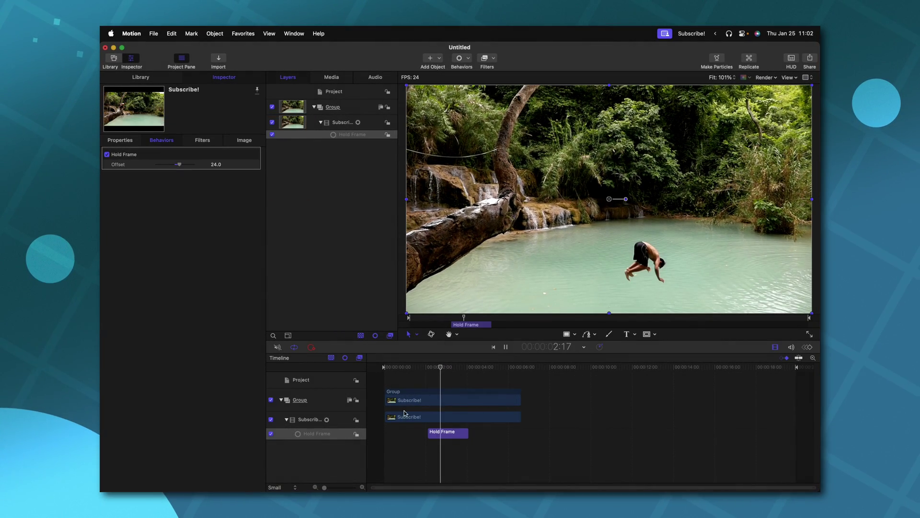
key(space)
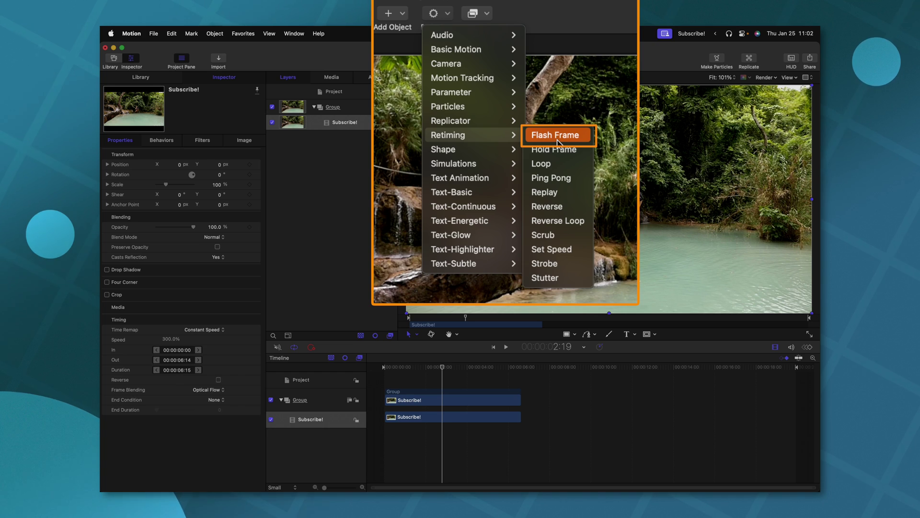
- Add a Flash Frame behavior with Random Frames set to 100, then return to 1:23
click(556, 136)
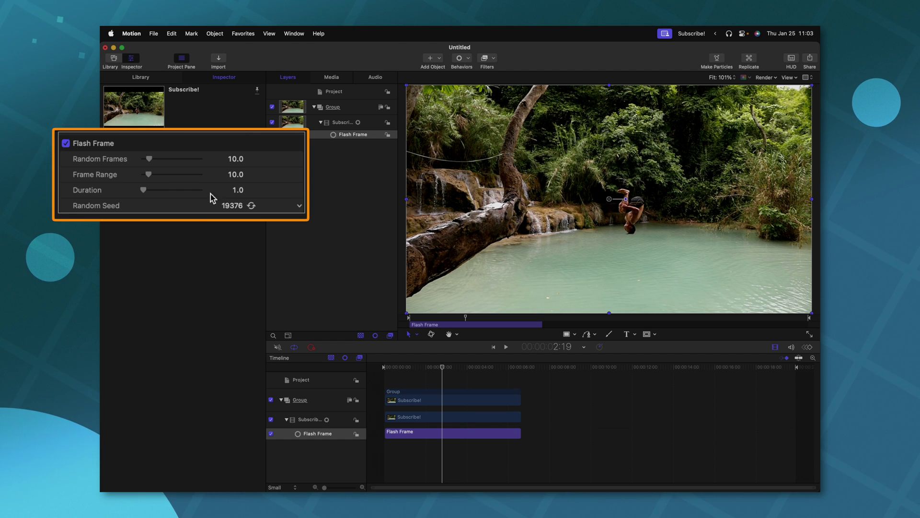
click(236, 158)
text(100)
key(Return)
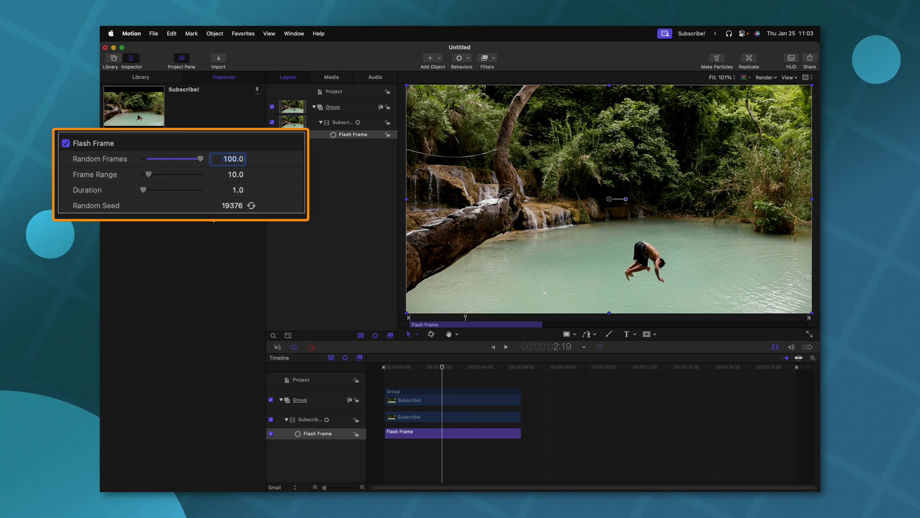
drag(434, 372, 425, 369)
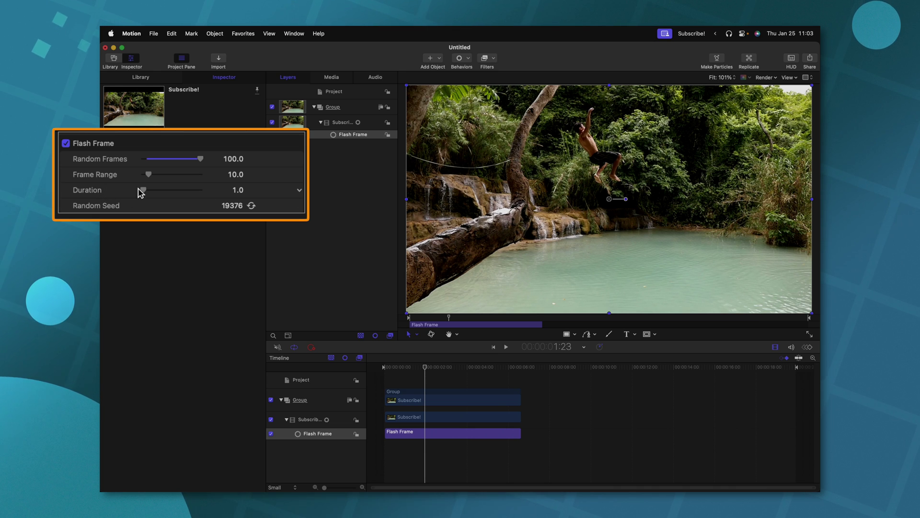
- Set the flash Duration to 1.0 and Frame Range to 100, then play the flashing clip
click(237, 189)
text(3)
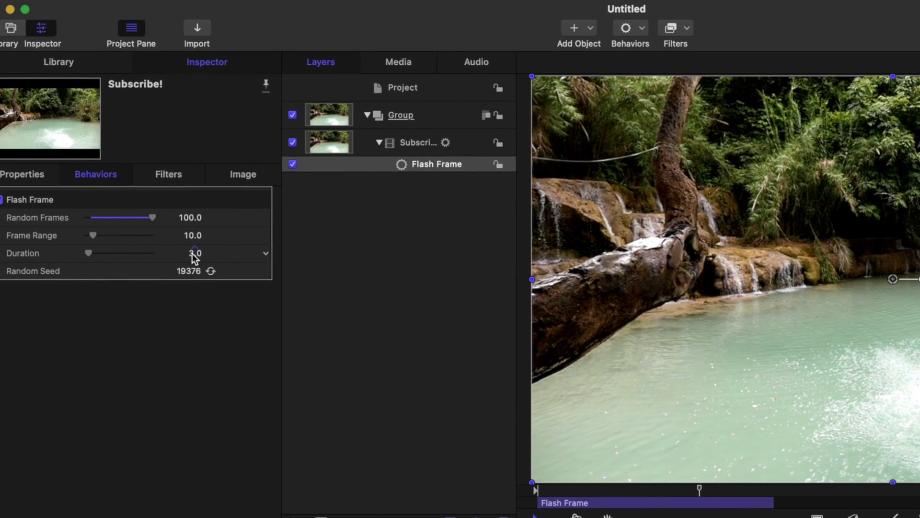
click(191, 254)
text(1)
key(Return)
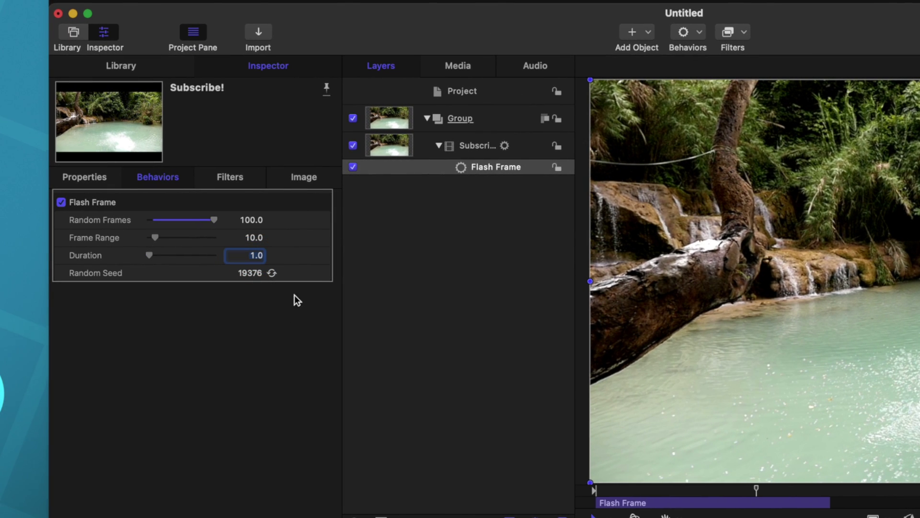
text(100)
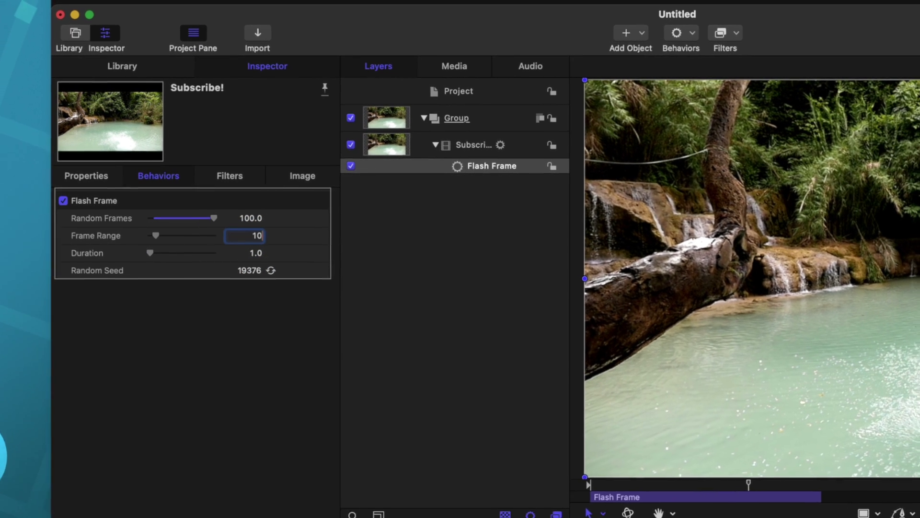
key(Return)
key(space)
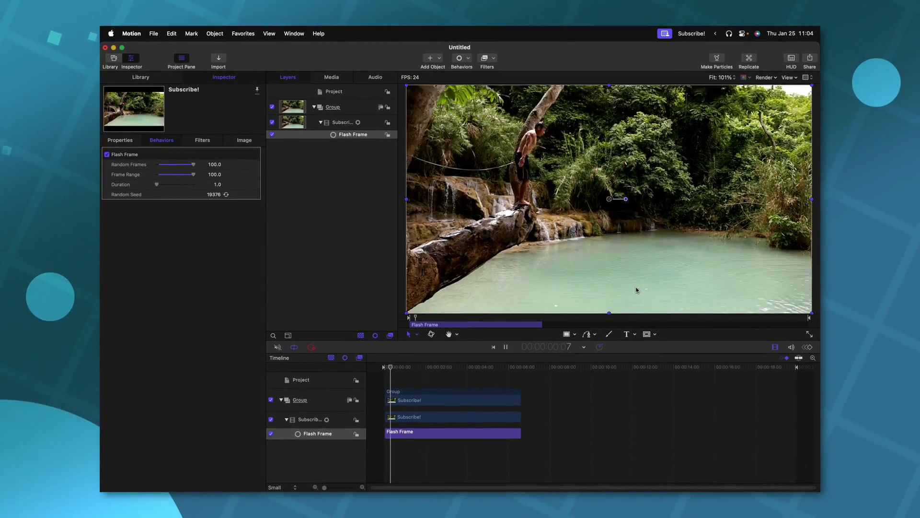